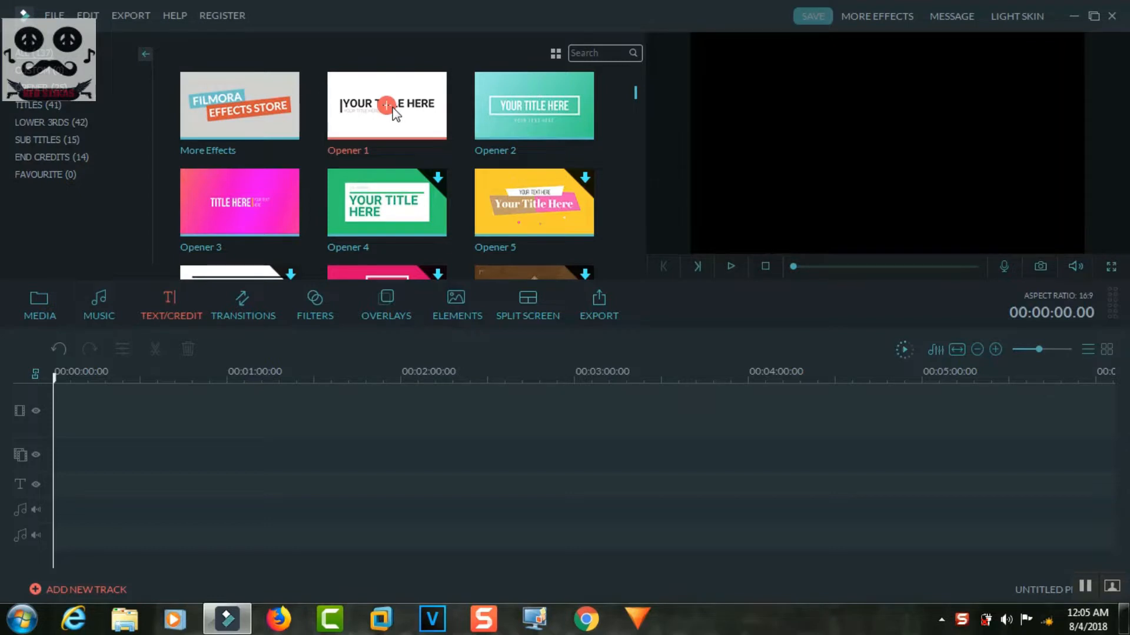
# Add the Opener 1 title at the start of the timeline and open its text clip in the advanced text editor
pyautogui.click(393, 109)
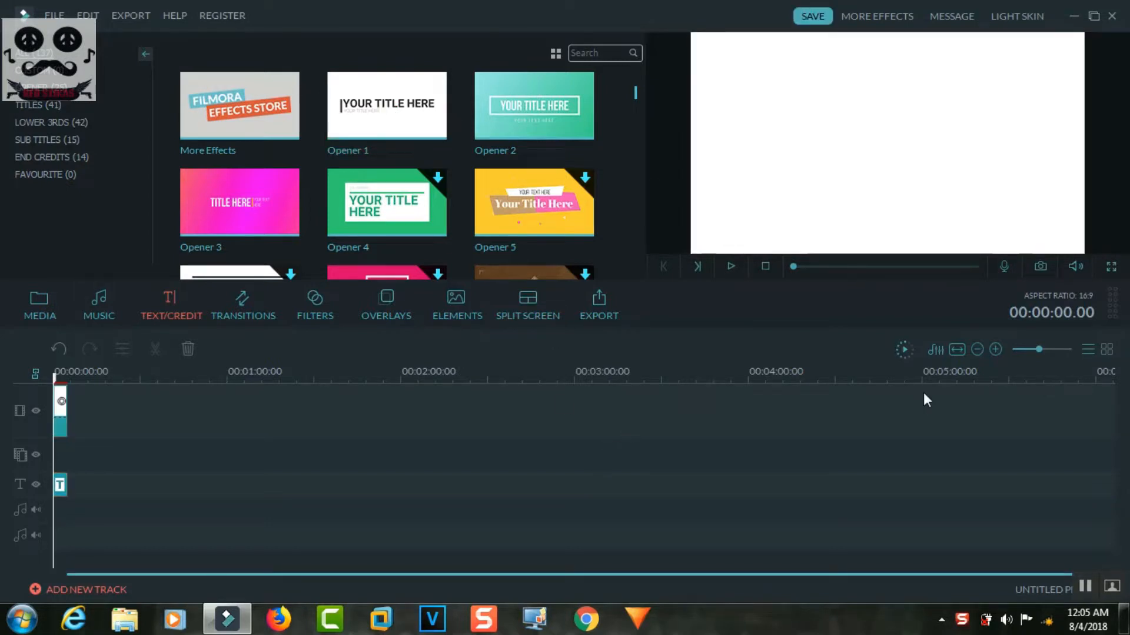
pyautogui.moveTo(1039, 348); pyautogui.dragTo(1044, 347)
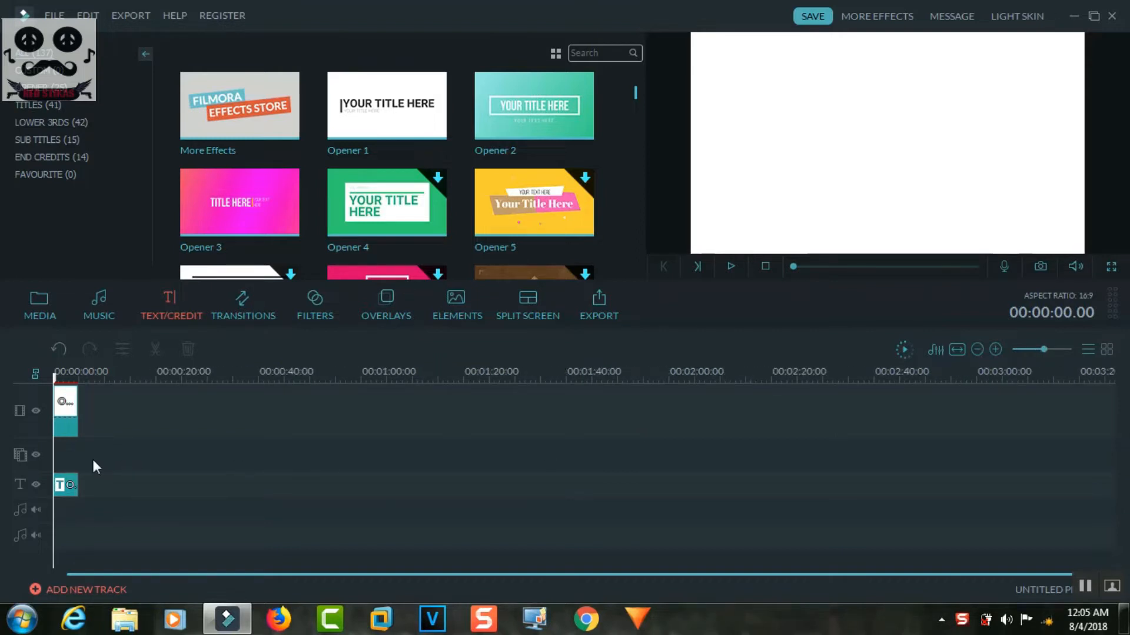
pyautogui.click(71, 485)
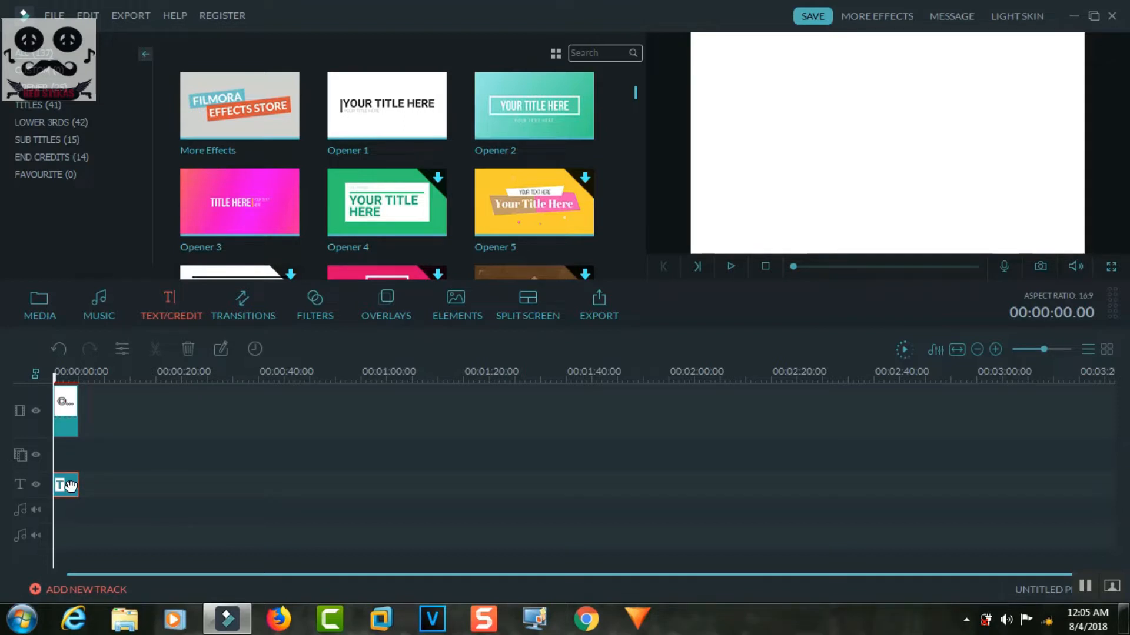
pyautogui.rightClick(69, 486)
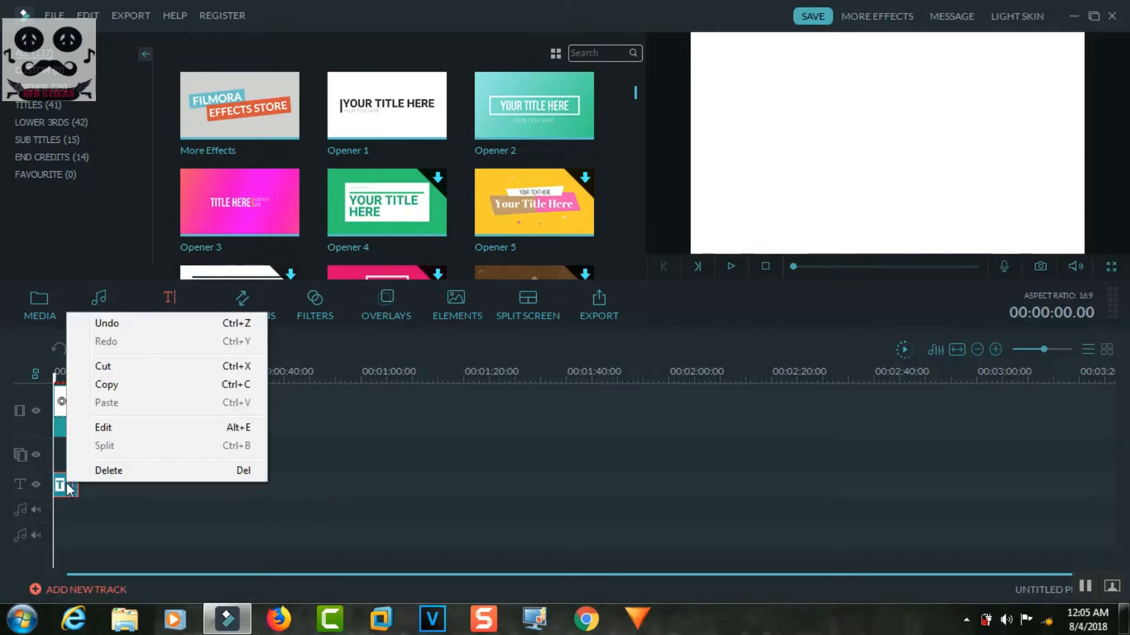
pyautogui.click(144, 436)
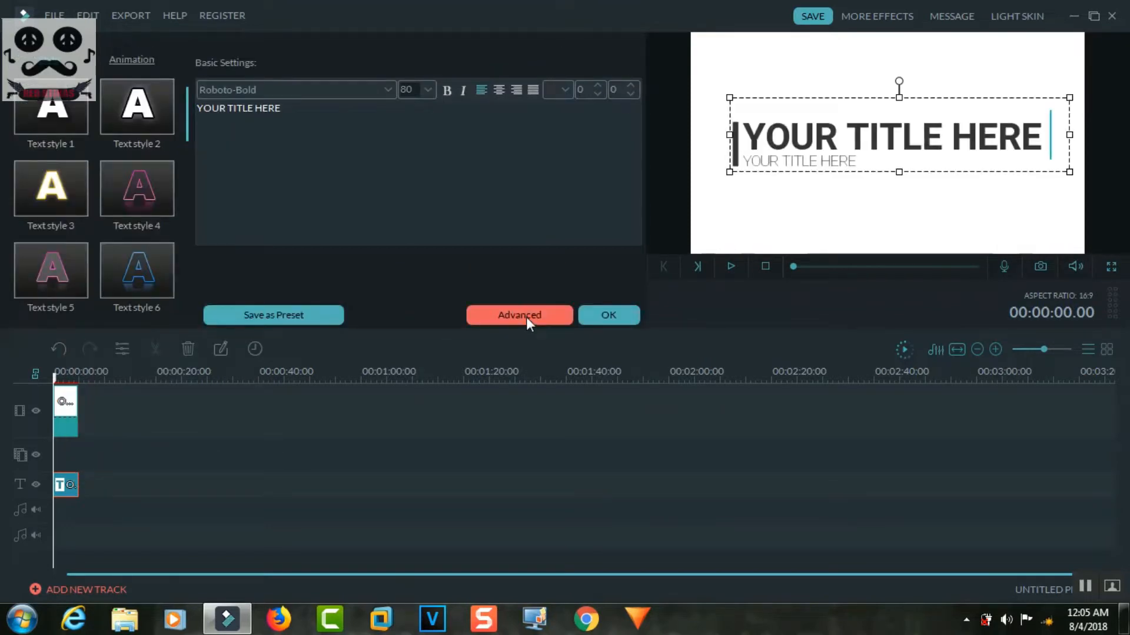
pyautogui.click(526, 316)
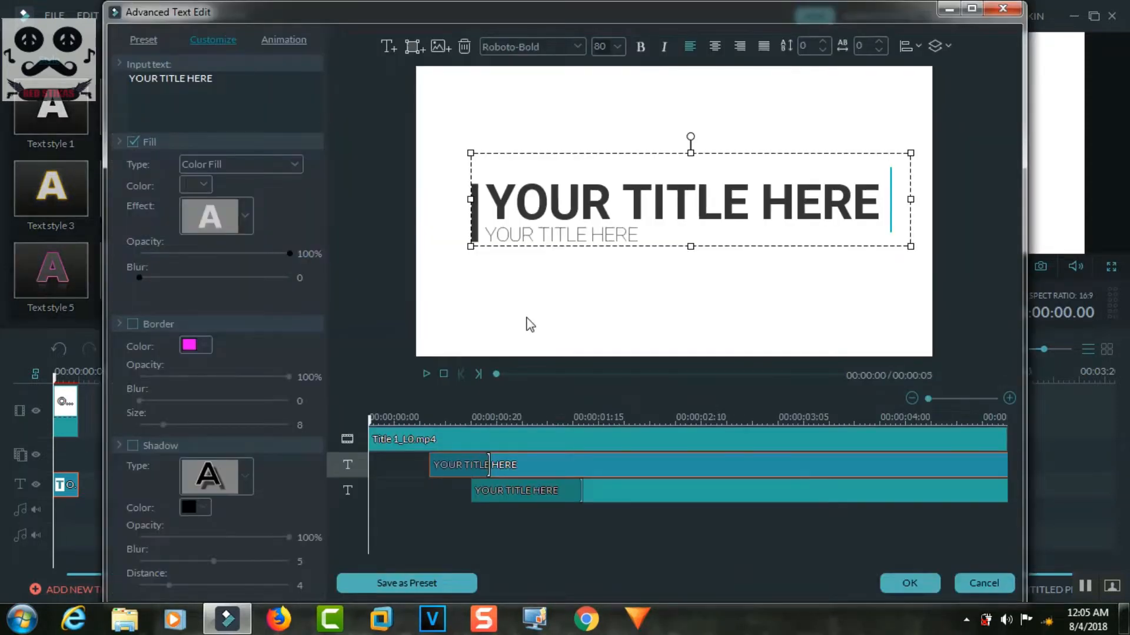
# Delete the small subtitle, the vertical bar and the Title 1_LO.mp4 background, keeping only the main title text
pyautogui.click(558, 233)
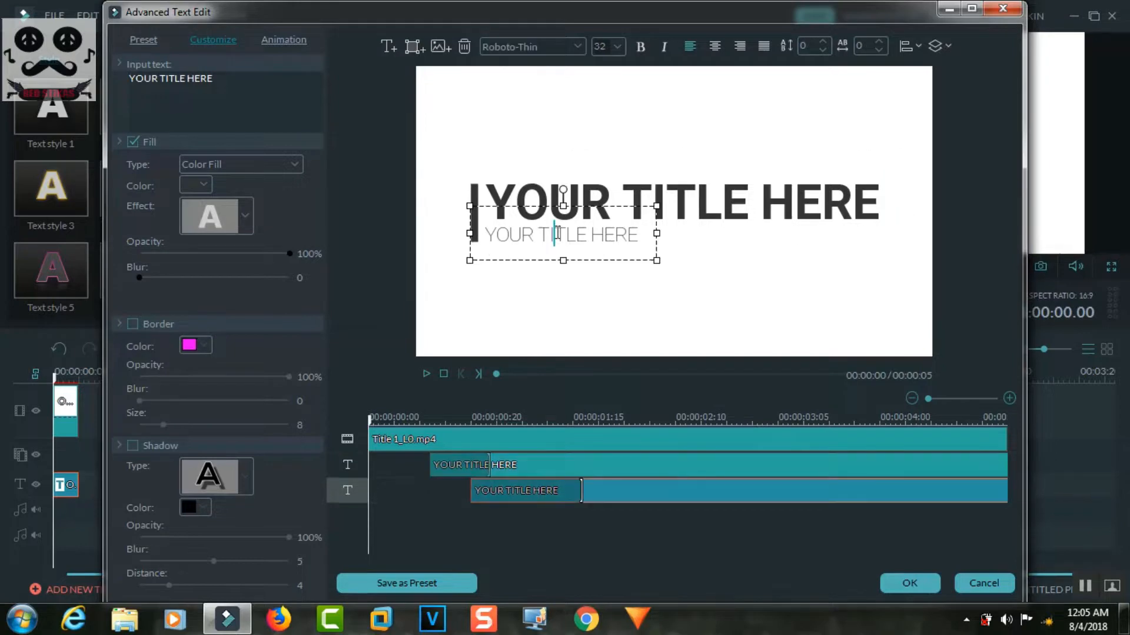
pyautogui.click(465, 46)
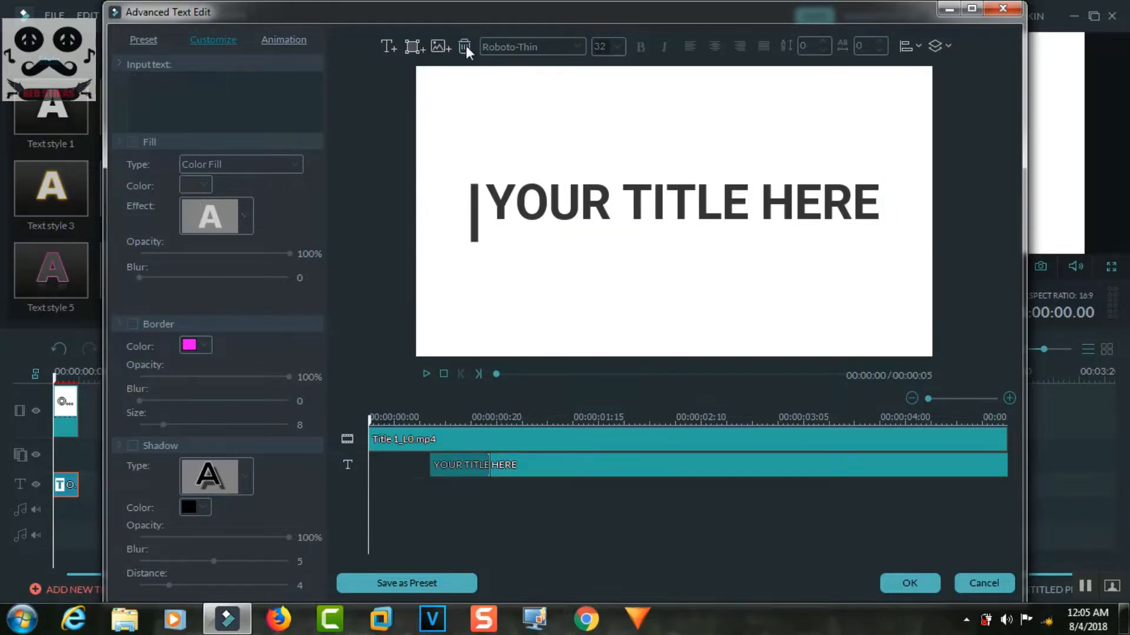
pyautogui.click(480, 202)
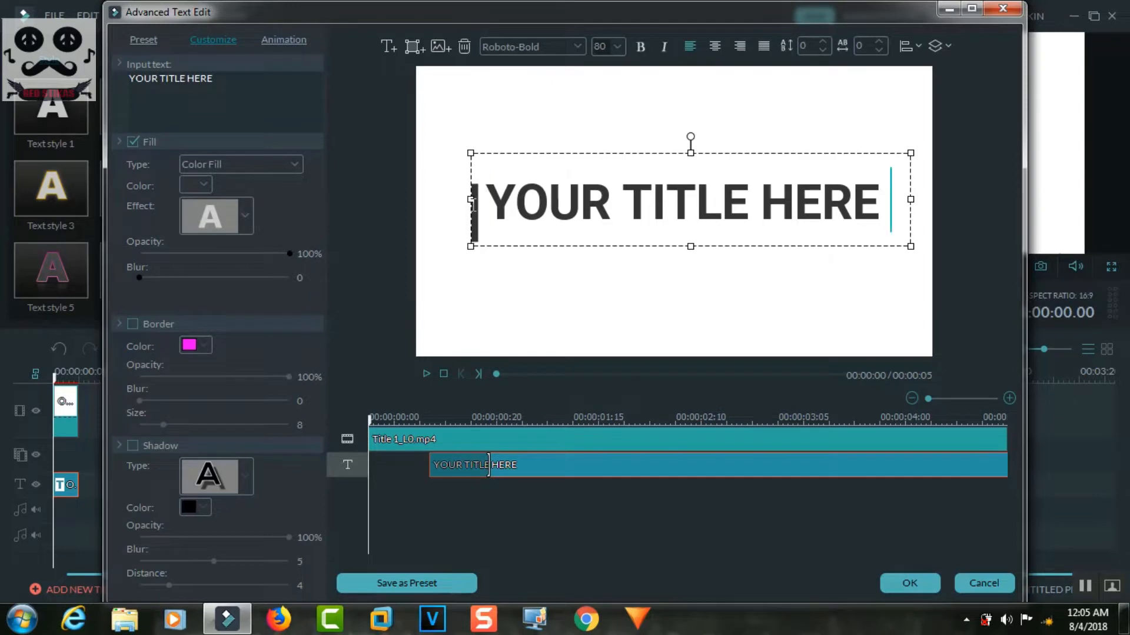
pyautogui.click(463, 224)
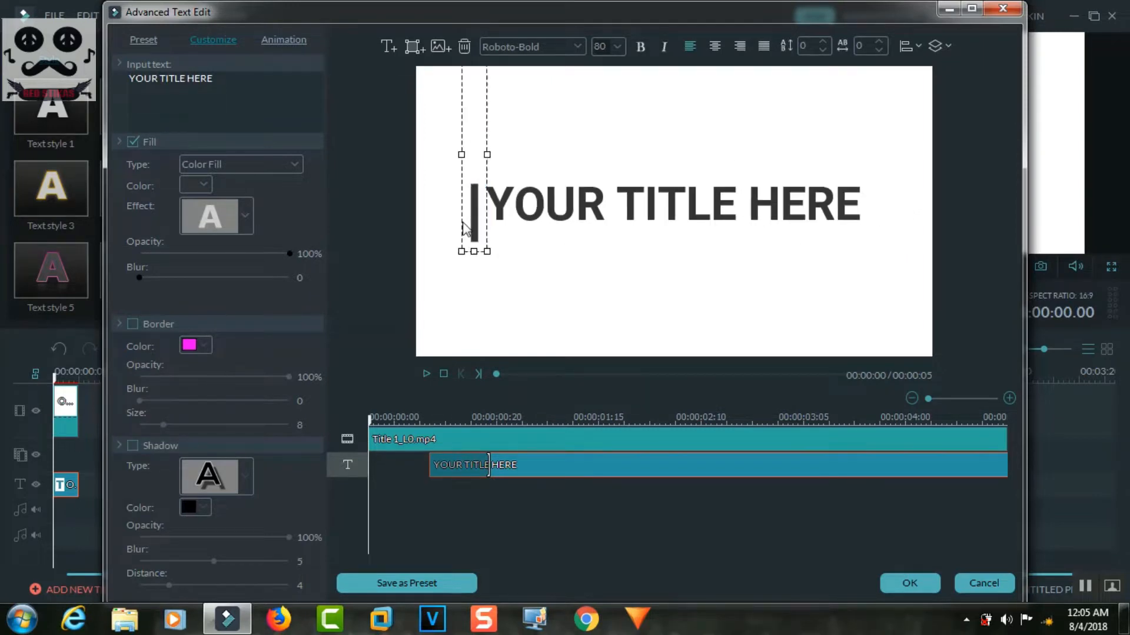
pyautogui.click(463, 223)
pyautogui.click(464, 46)
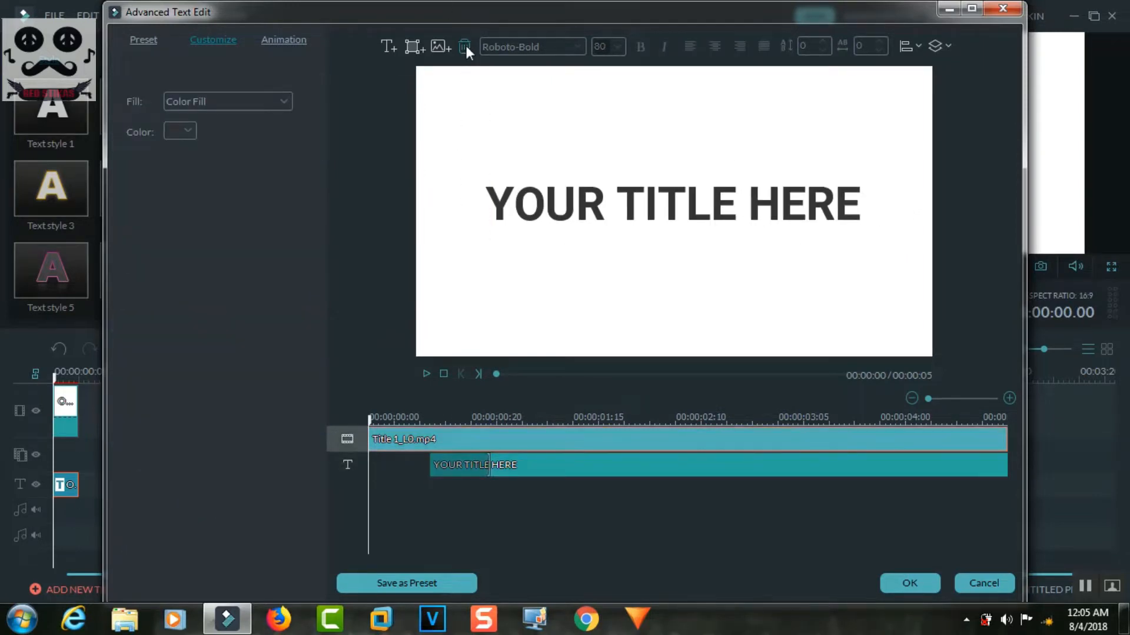
pyautogui.click(606, 447)
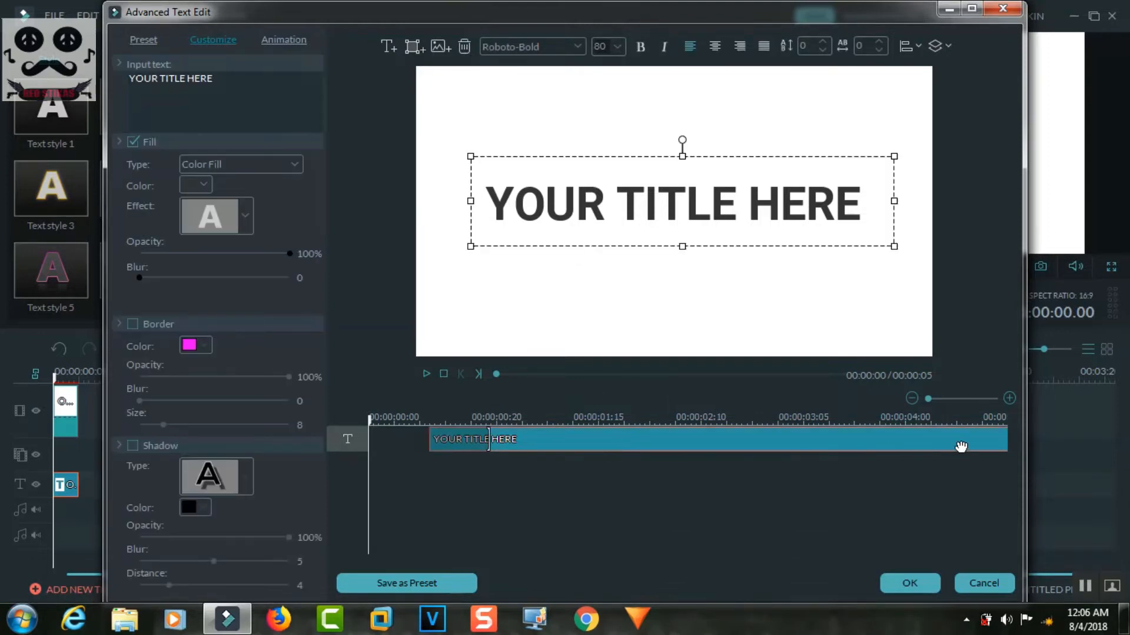
# Move the main title clip to the start of the editor's timeline and replace its text with "RED STIKAS"
pyautogui.moveTo(958, 449); pyautogui.dragTo(896, 454)
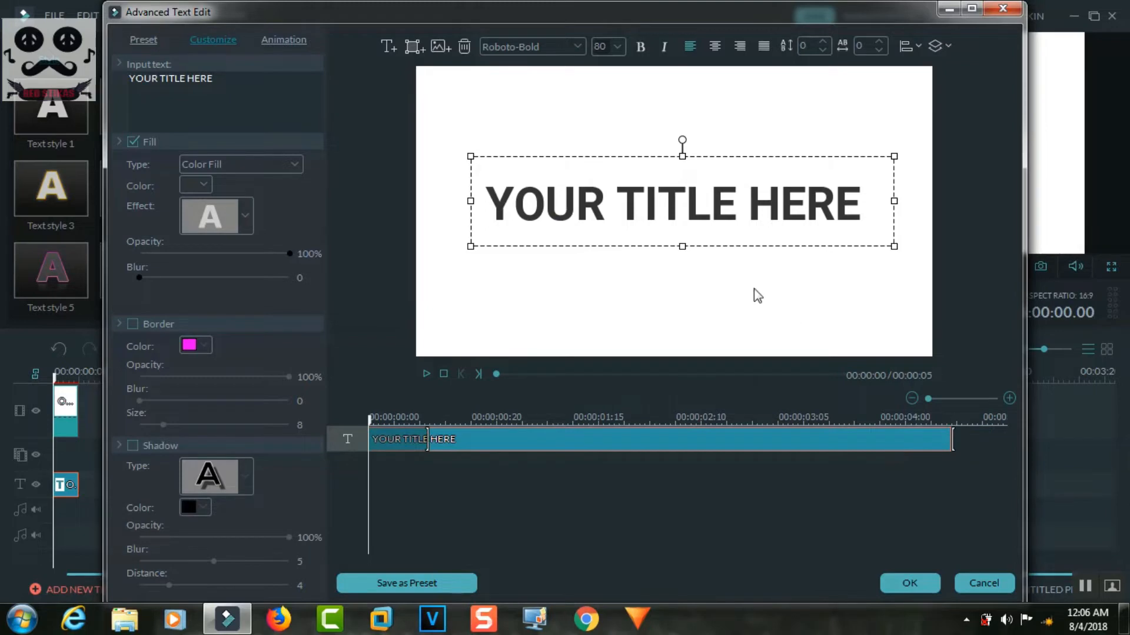
pyautogui.click(867, 204)
pyautogui.press('BackSpace')
pyautogui.press('BackSpace')
pyautogui.press('BackSpace')
pyautogui.press('BackSpace')
pyautogui.press('BackSpace')
pyautogui.press('BackSpace')
pyautogui.press('BackSpace')
pyautogui.press('BackSpace')
pyautogui.press('BackSpace')
pyautogui.press('BackSpace')
pyautogui.press('BackSpace')
pyautogui.press('BackSpace')
pyautogui.press('BackSpace')
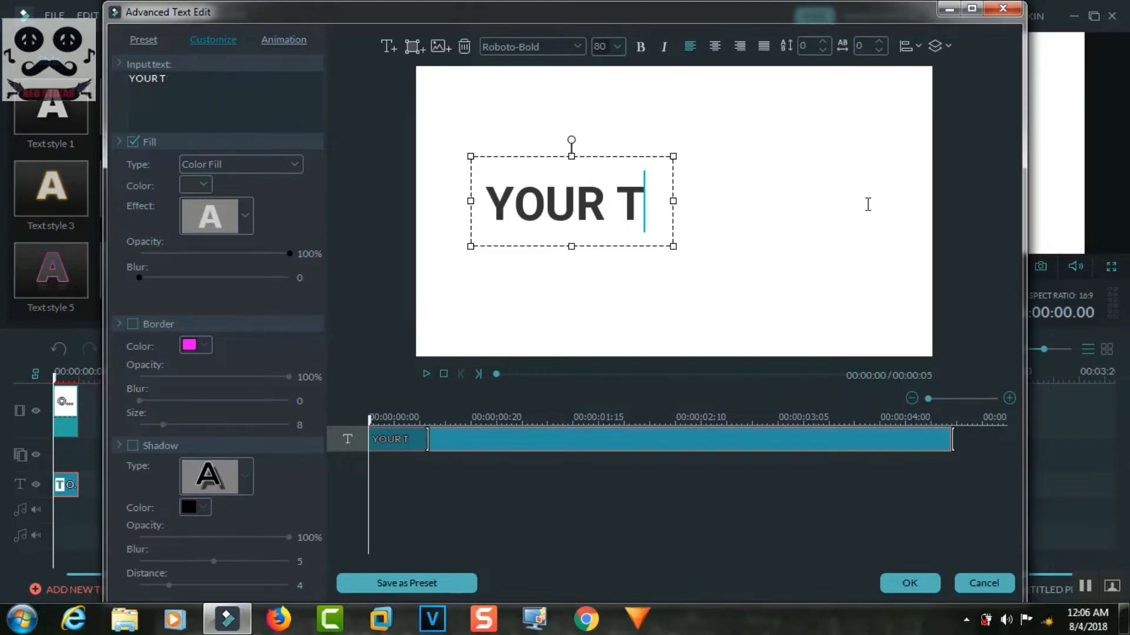
pyautogui.press('BackSpace')
pyautogui.press('BackSpace')
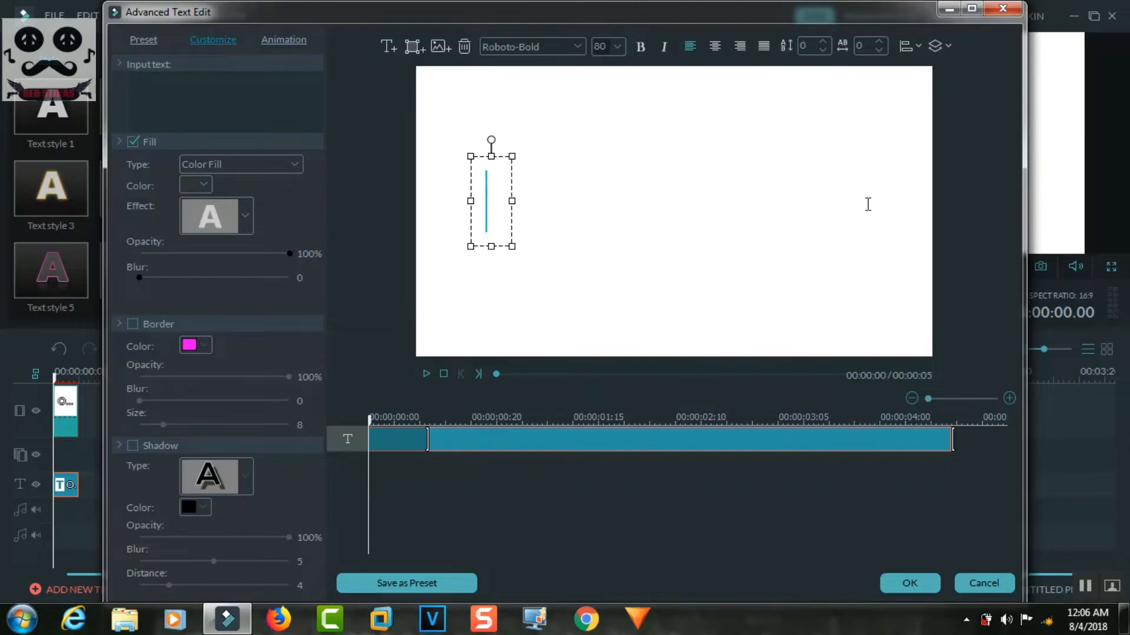
pyautogui.write('RED S')
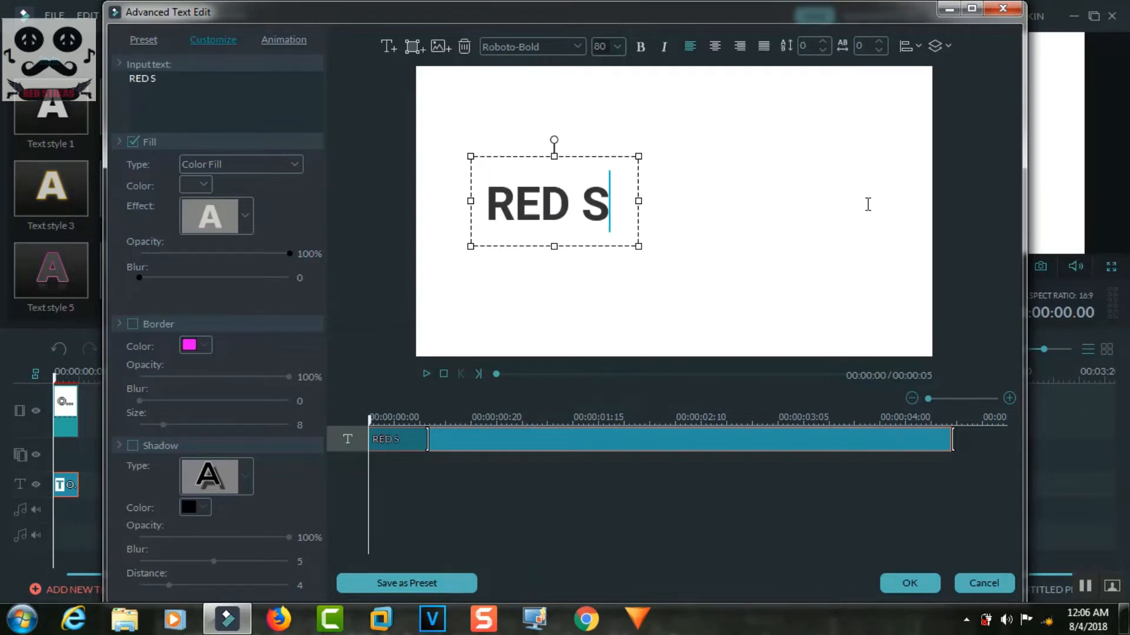
pyautogui.write('TIKAS')
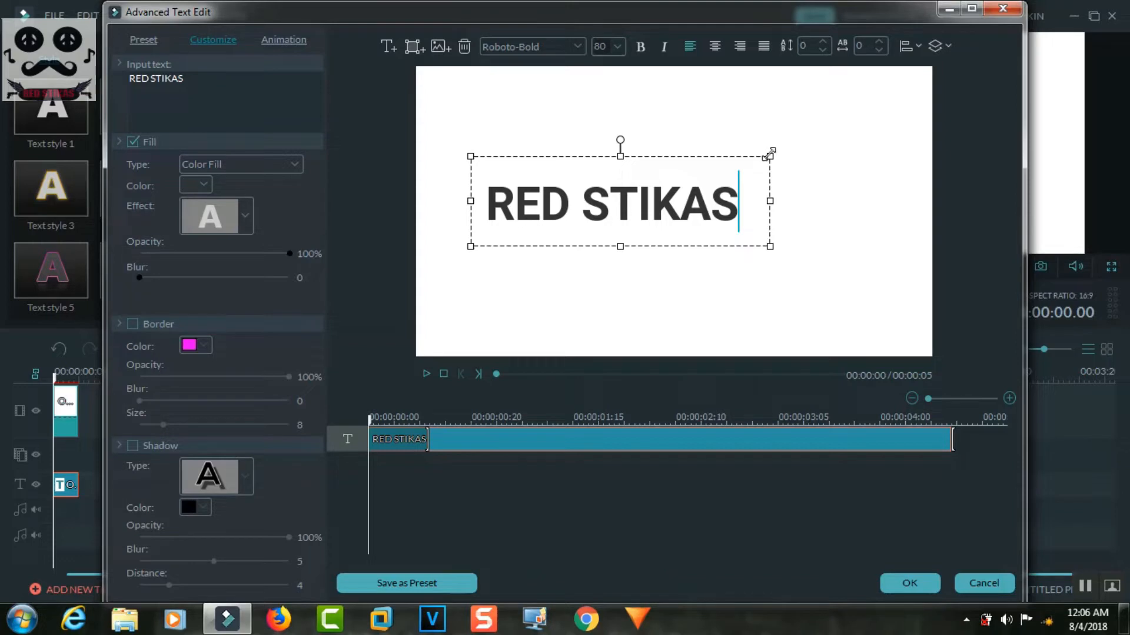
# Enlarge the RED STIKAS text box to span nearly the full frame width and right-align its text
pyautogui.moveTo(769, 154); pyautogui.dragTo(937, 135)
pyautogui.moveTo(471, 247); pyautogui.dragTo(429, 265)
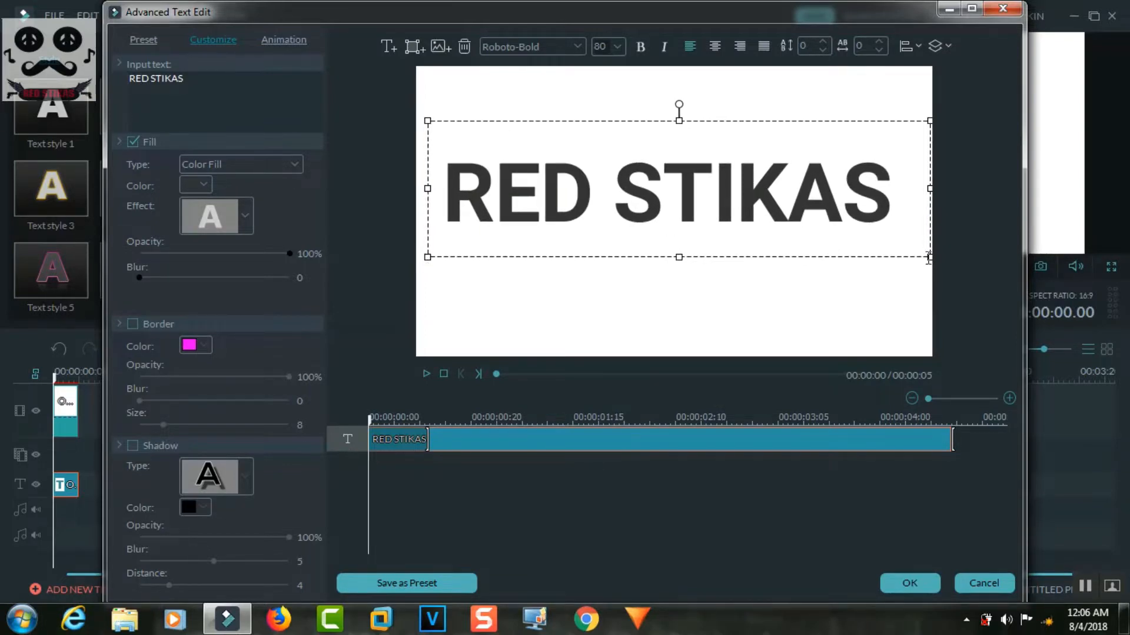
pyautogui.moveTo(929, 258); pyautogui.dragTo(933, 260)
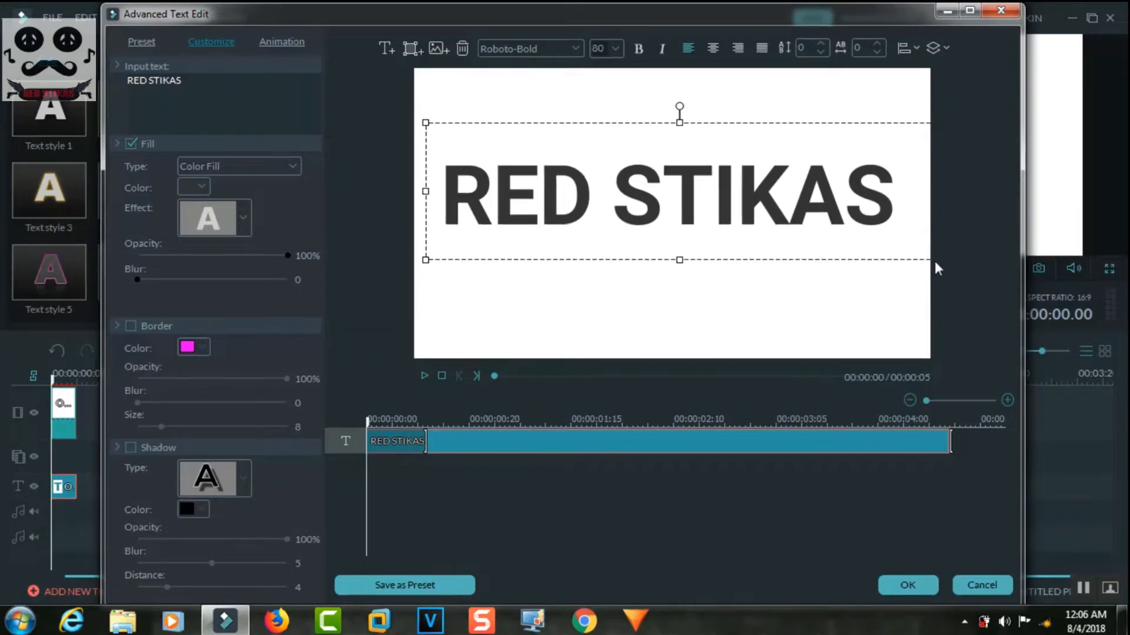
pyautogui.click(738, 49)
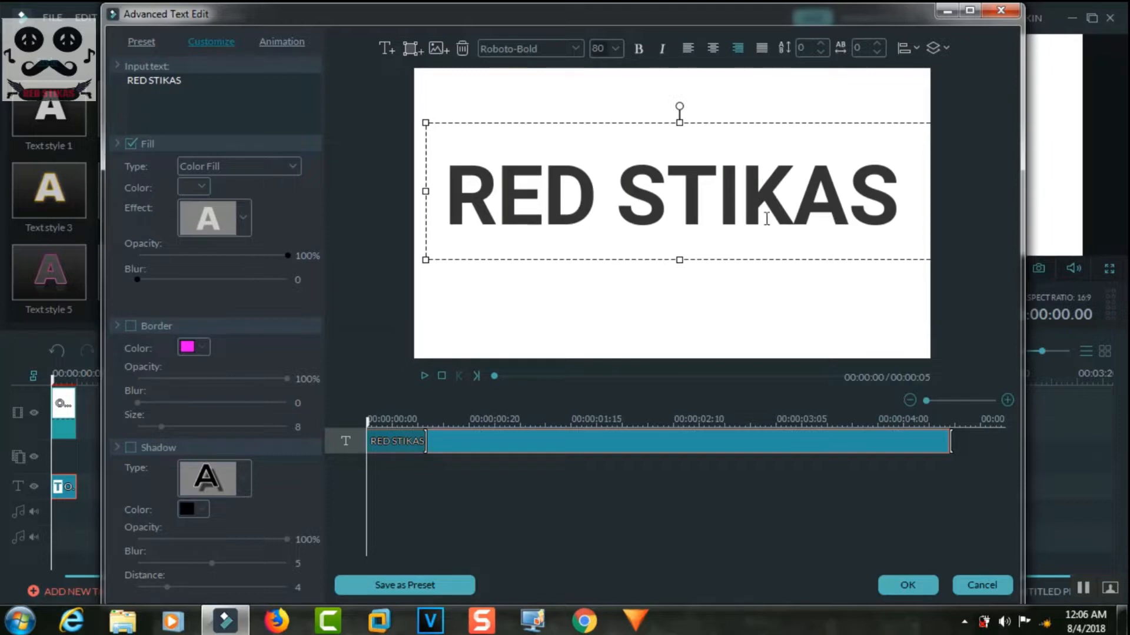
# Set the title's fill color to white and apply the text edits, returning to the main timeline
pyautogui.click(192, 187)
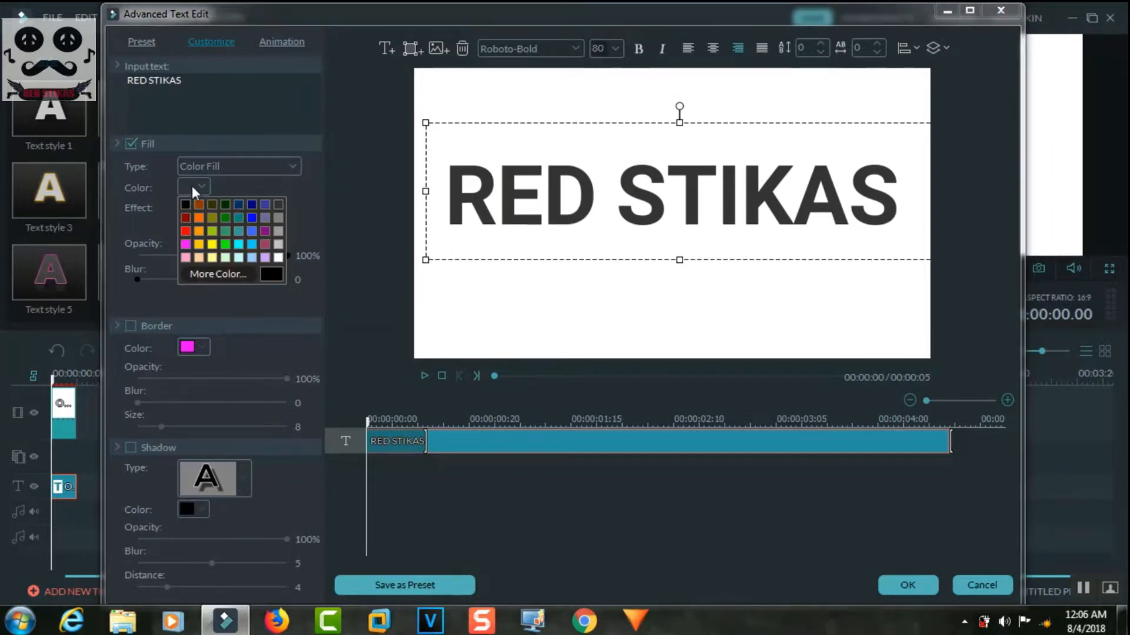
pyautogui.click(278, 258)
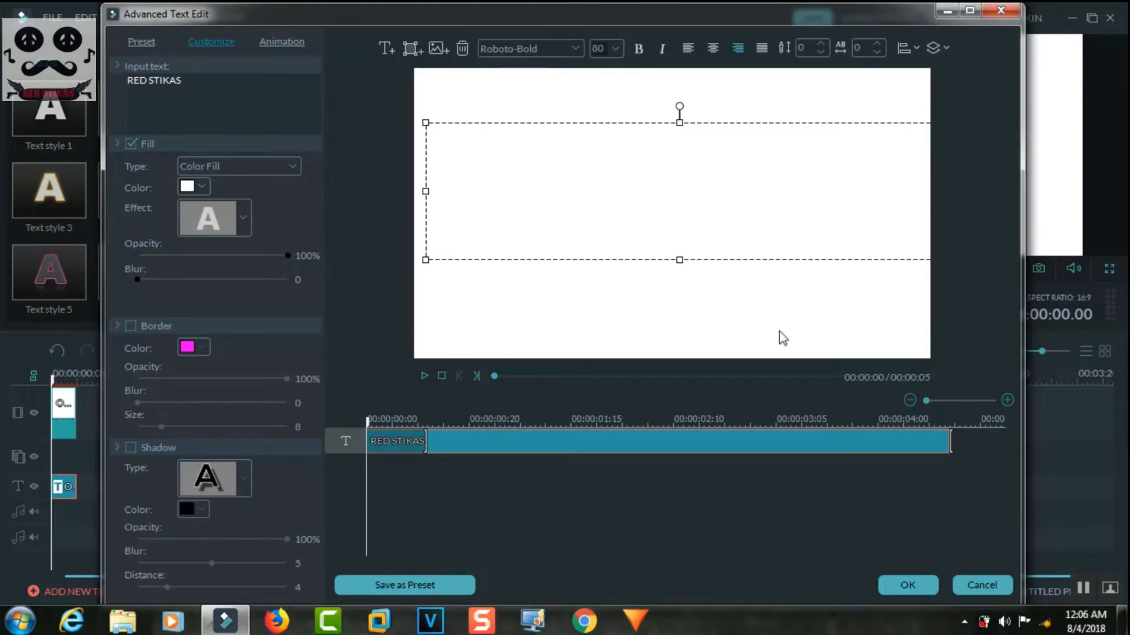
pyautogui.click(907, 586)
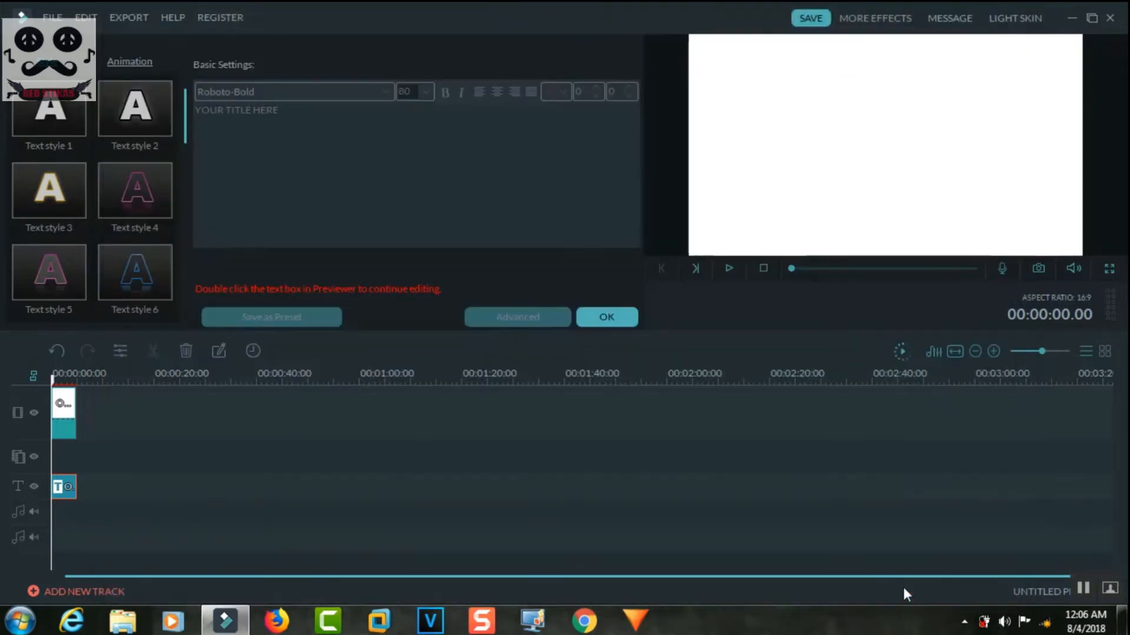
pyautogui.click(607, 316)
pyautogui.click(147, 407)
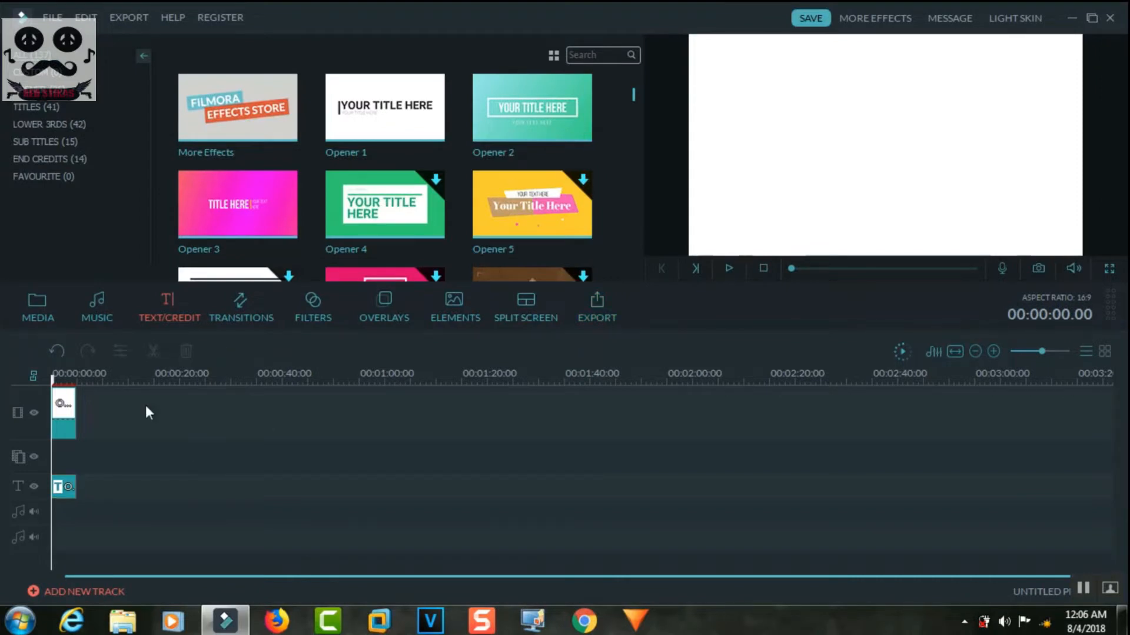
# Delete the white Opener 1 background clip from the video track
pyautogui.click(68, 419)
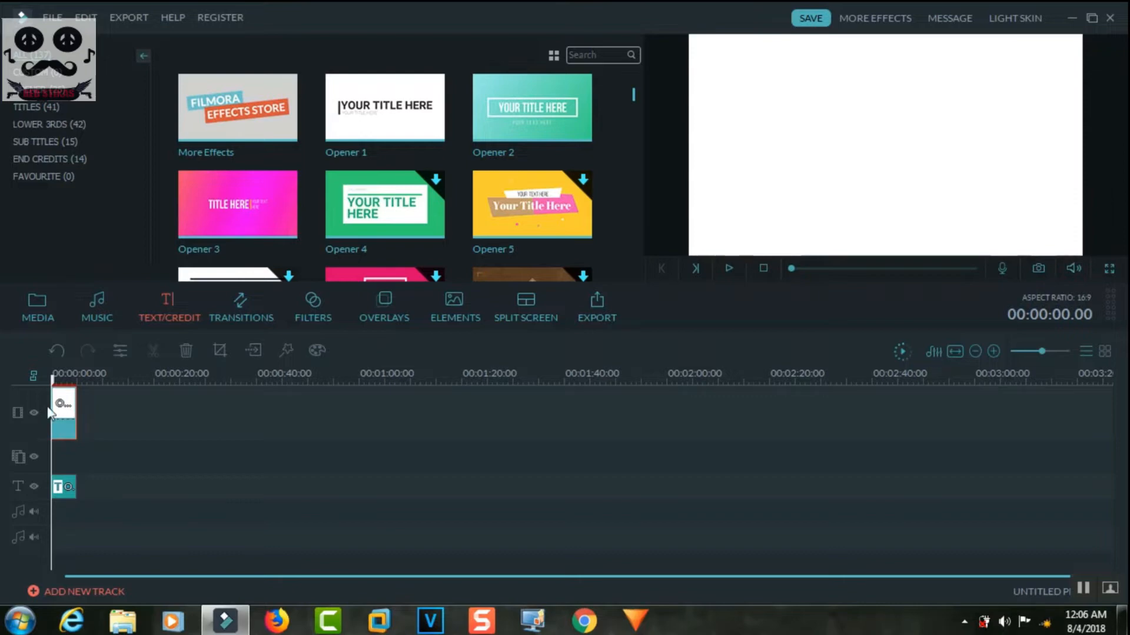
pyautogui.click(33, 375)
pyautogui.click(33, 375)
pyautogui.click(191, 355)
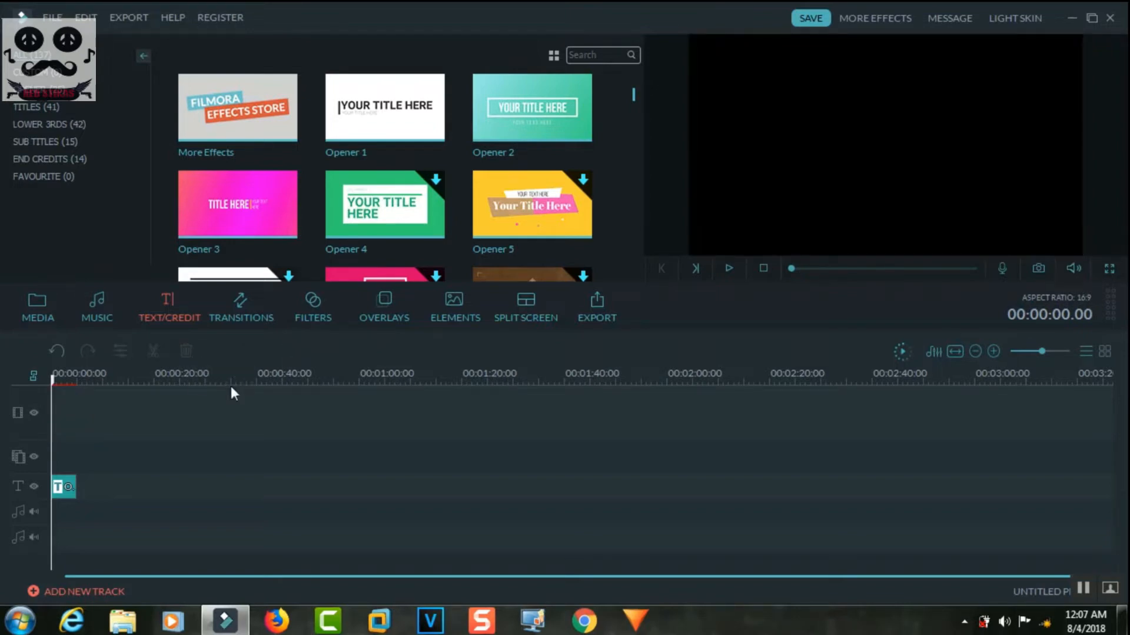
# Preview the title and finish exporting it to F:\ as an MP4 named "intro 02"
pyautogui.click(732, 269)
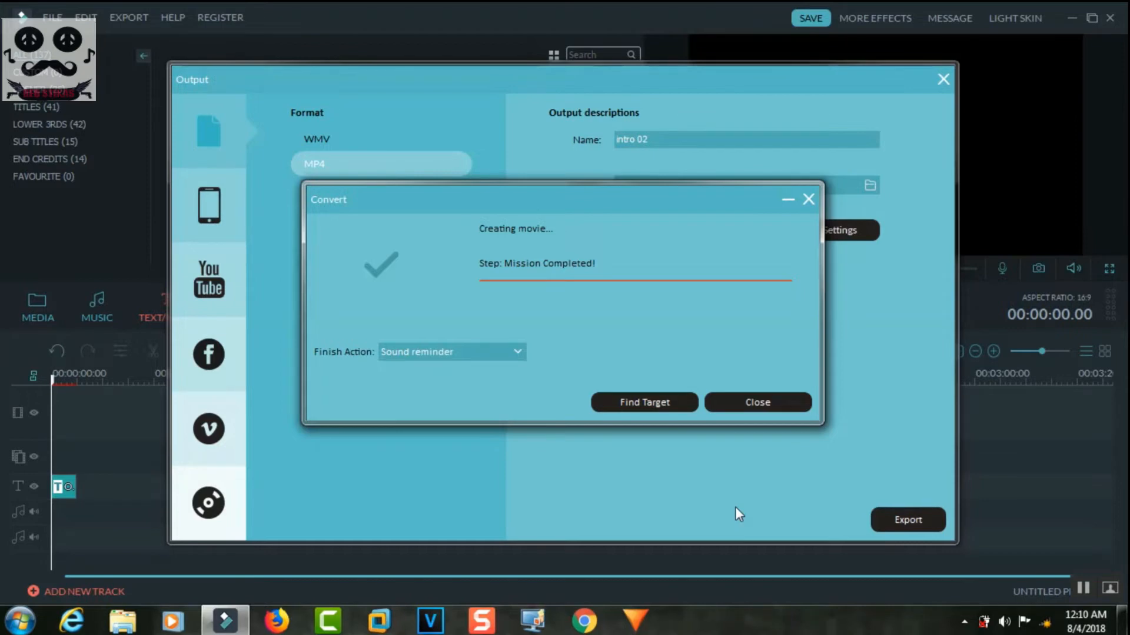
pyautogui.click(756, 405)
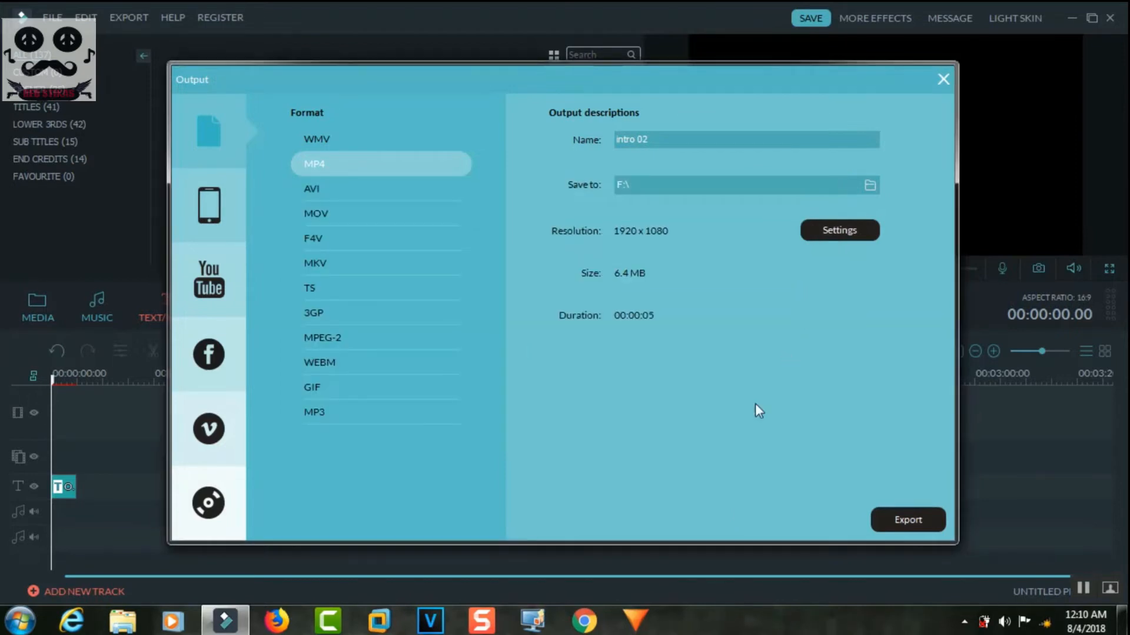
pyautogui.click(947, 77)
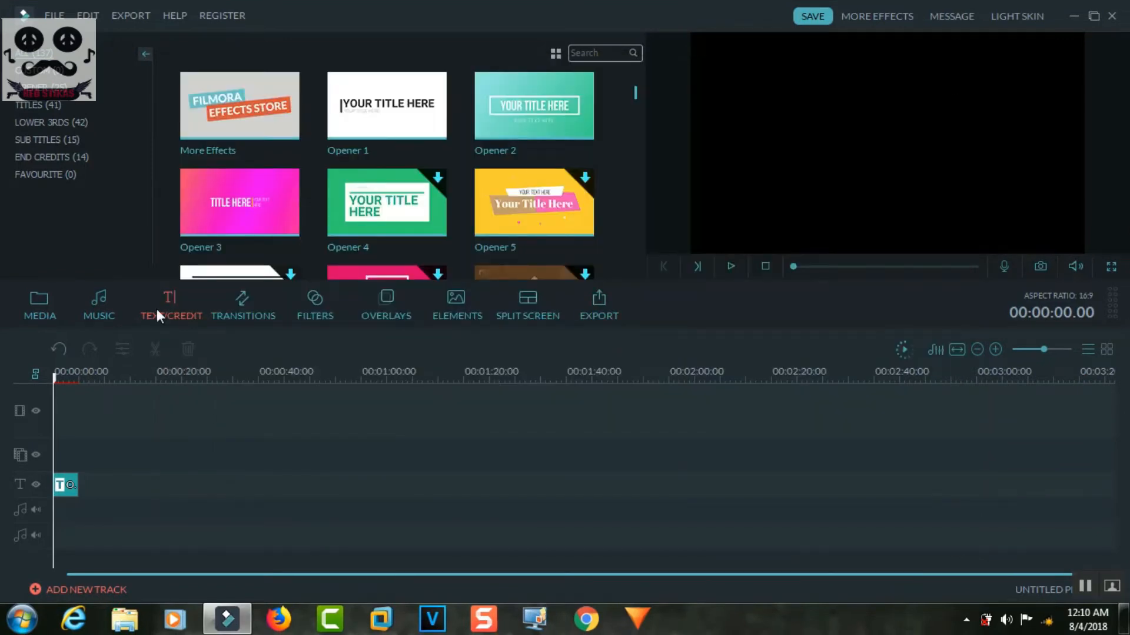
# Show the media library and delete the title clip from the timeline's text track
pyautogui.click(34, 310)
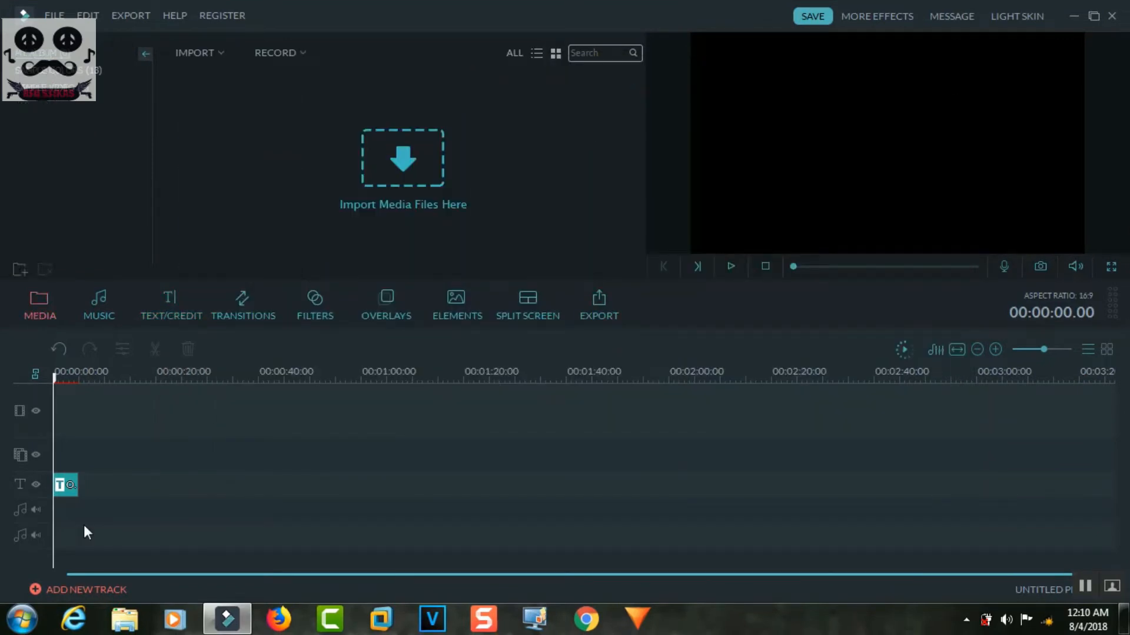
pyautogui.rightClick(65, 485)
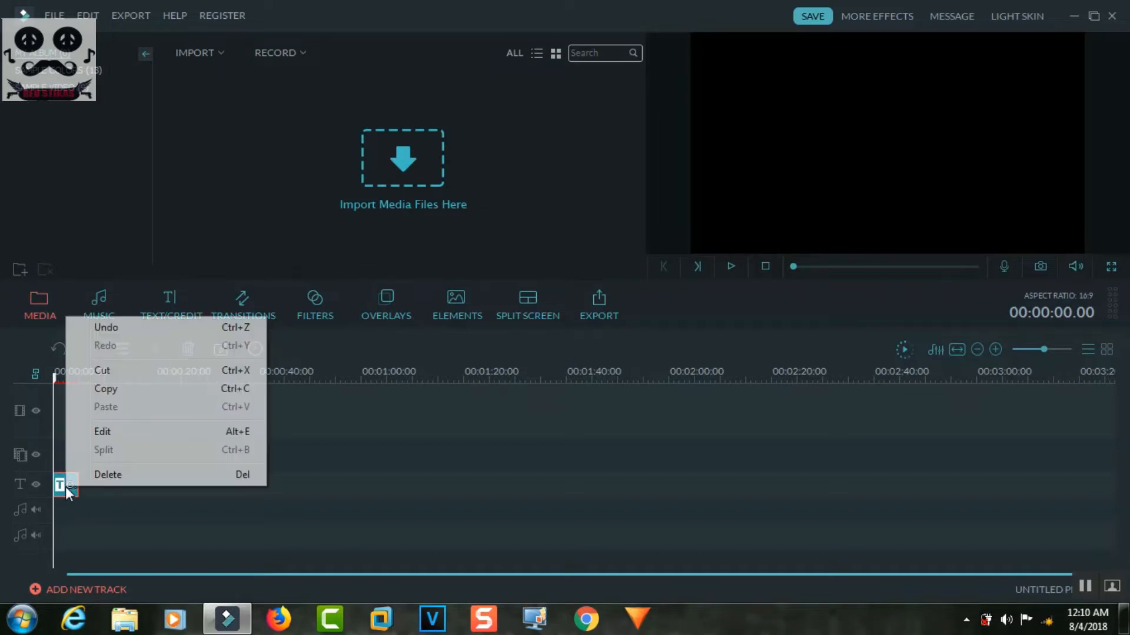
pyautogui.click(118, 474)
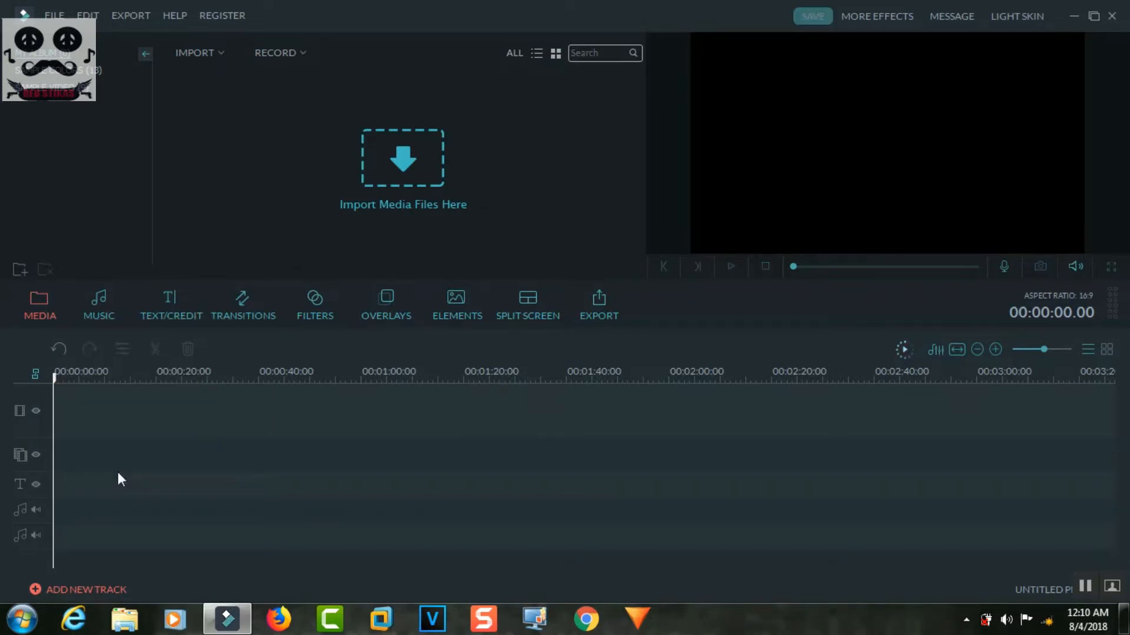
# Import the exported "intro 02" video file into the media library
pyautogui.click(195, 54)
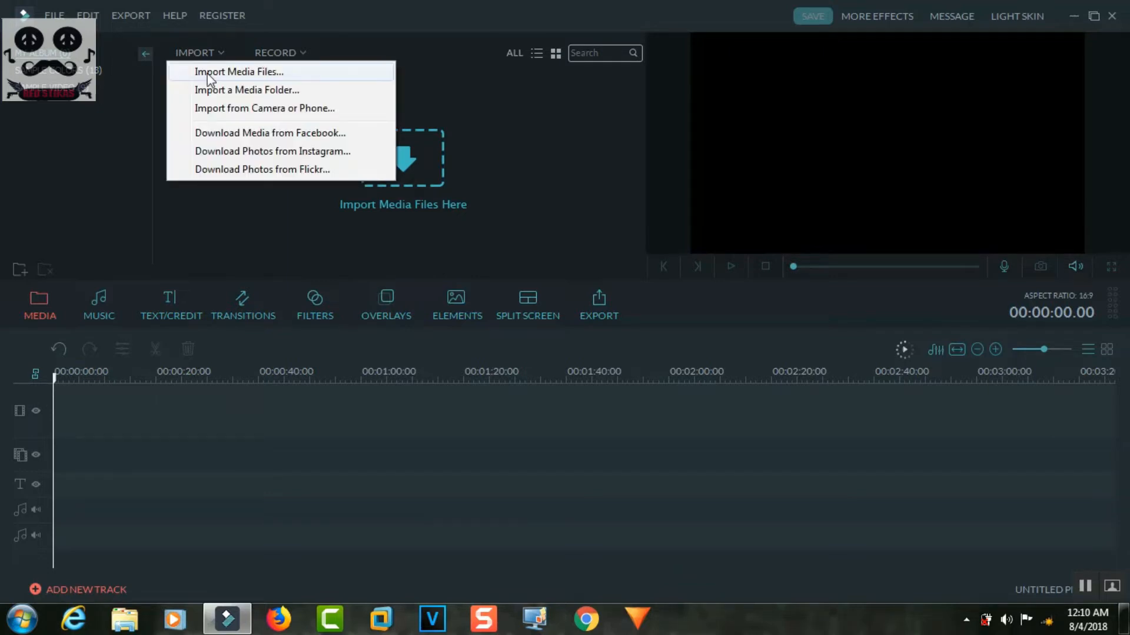
pyautogui.click(207, 73)
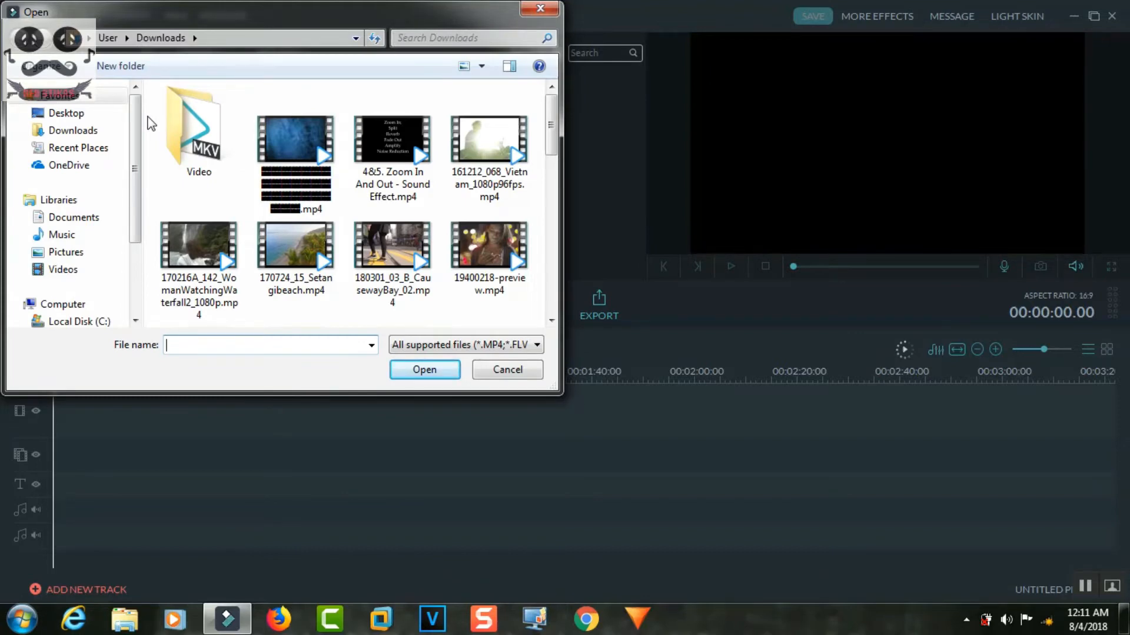
pyautogui.click(135, 320)
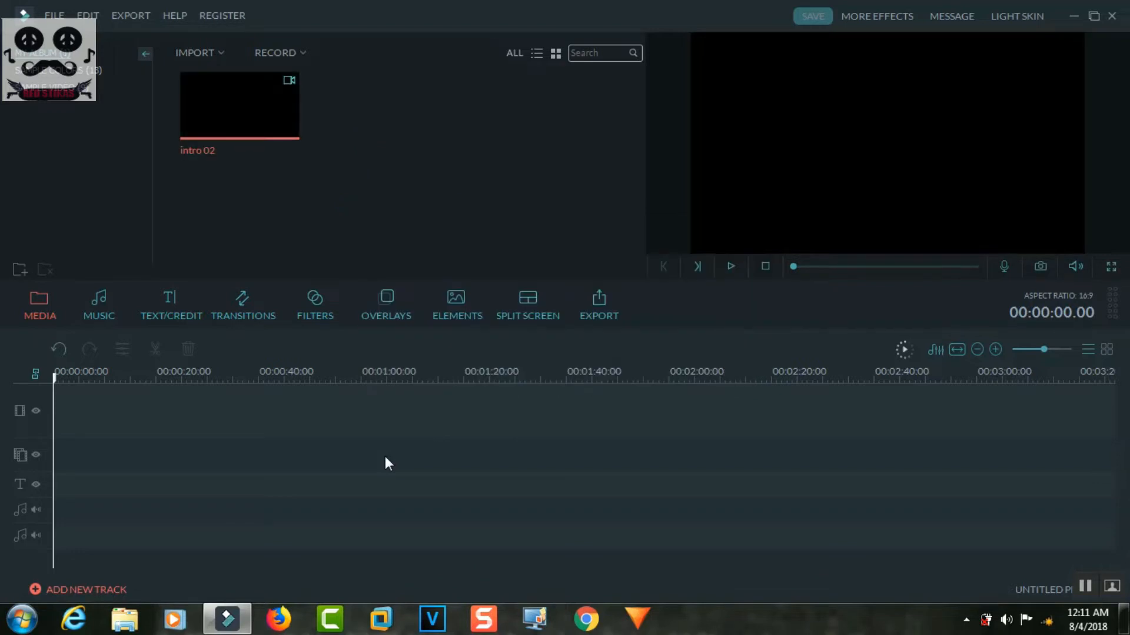
# Import the 170724_15_Setangibeach video from the Downloads folder and place it at the start of the video track
pyautogui.click(196, 52)
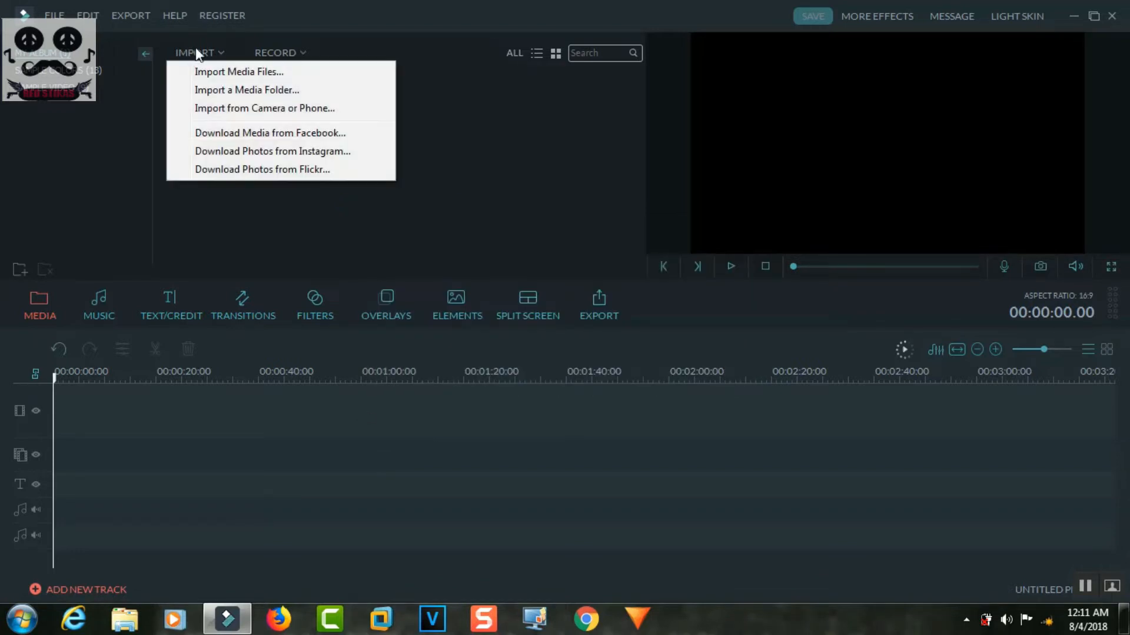
pyautogui.click(213, 73)
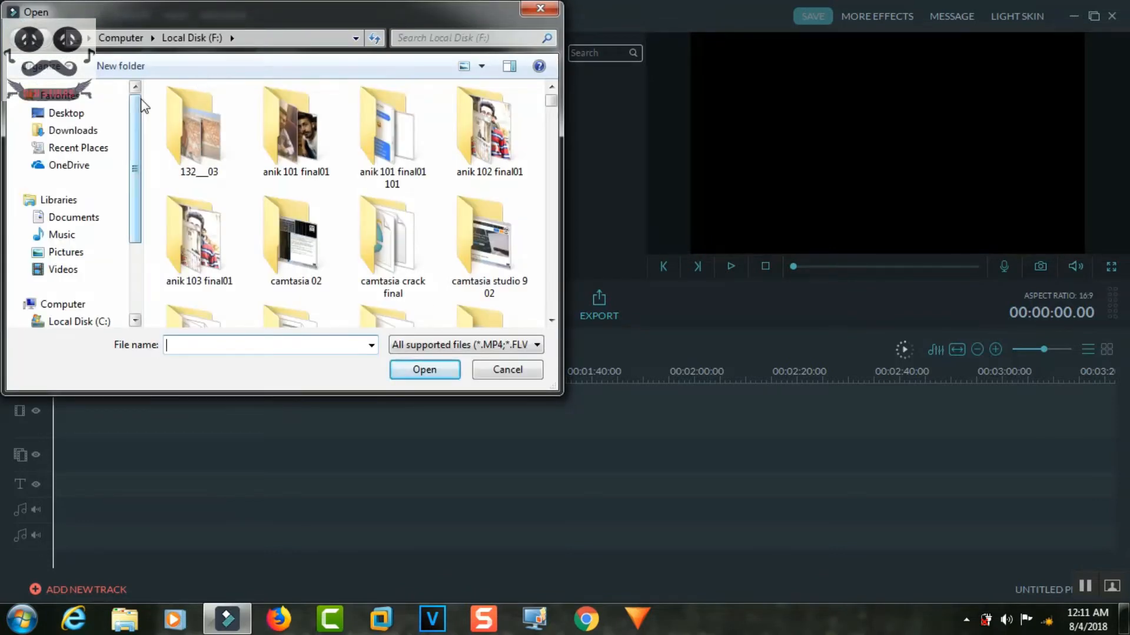
pyautogui.click(85, 131)
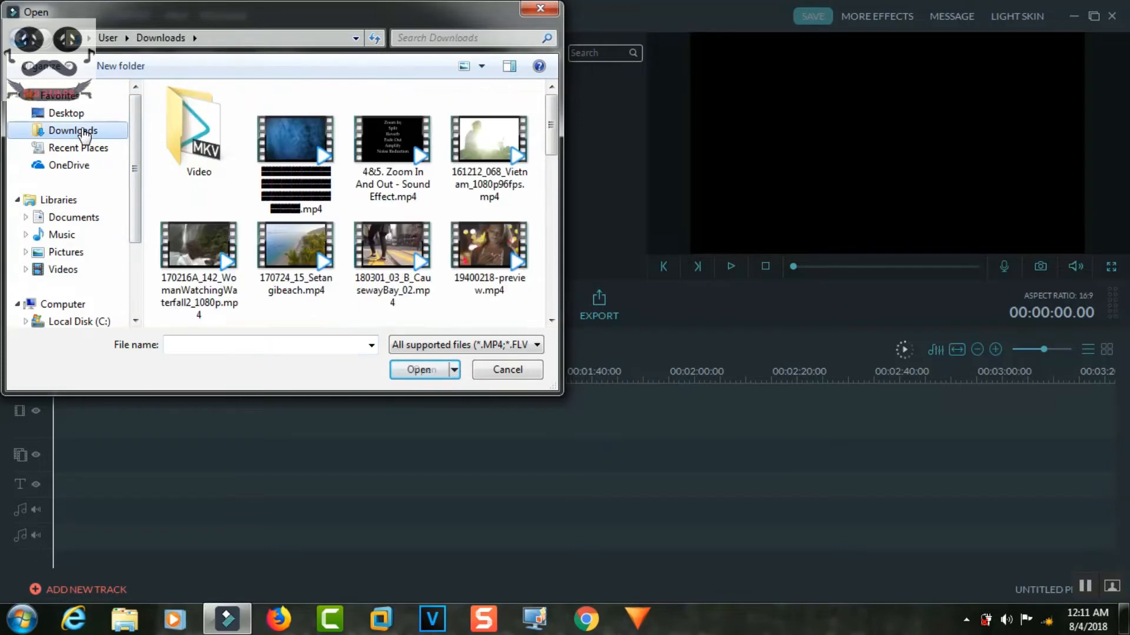
pyautogui.click(296, 259)
pyautogui.click(418, 368)
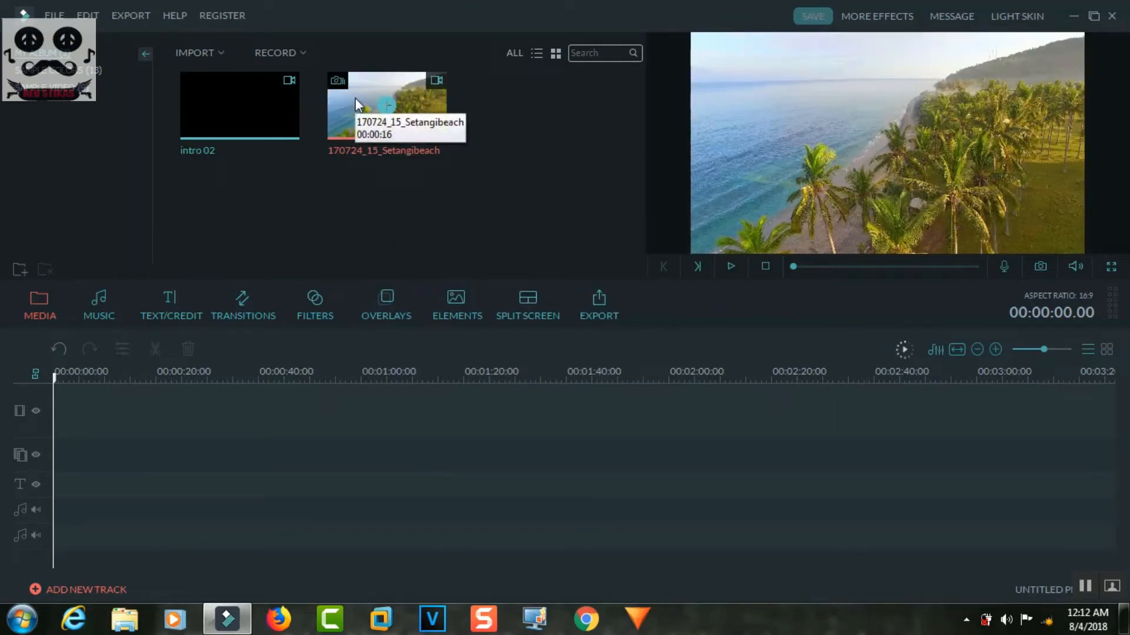
pyautogui.moveTo(355, 98); pyautogui.dragTo(147, 399)
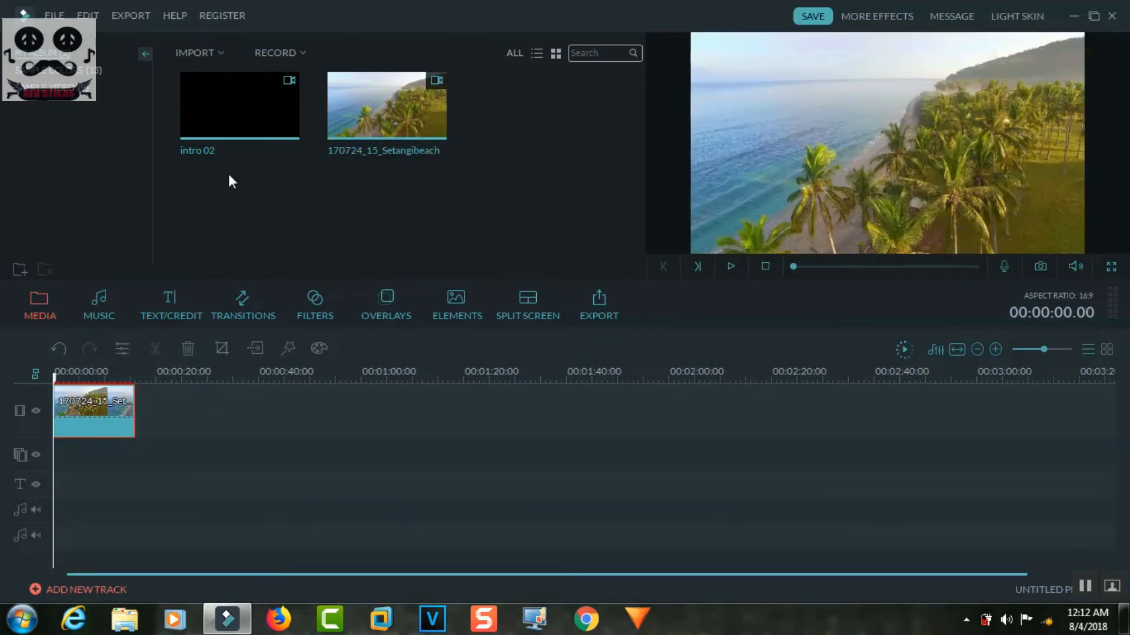
# Add the intro 02 clip to the overlay track below the beach video, aligned with the start of the timeline
pyautogui.moveTo(212, 119)
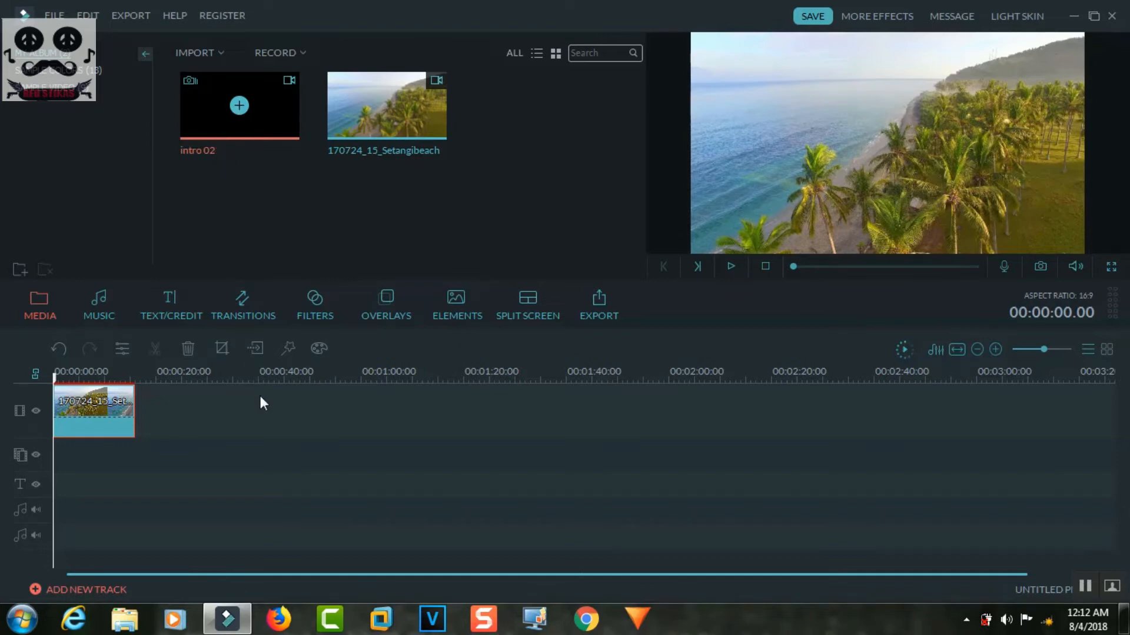
pyautogui.click(252, 469)
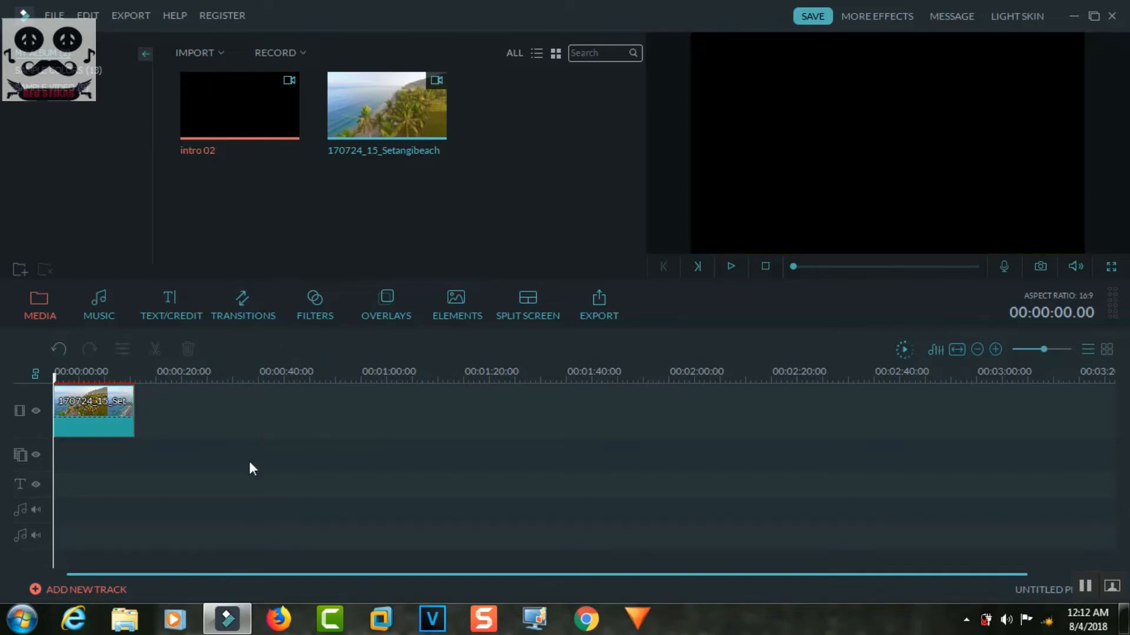
pyautogui.moveTo(234, 473); pyautogui.dragTo(167, 475)
pyautogui.moveTo(170, 469); pyautogui.dragTo(158, 462)
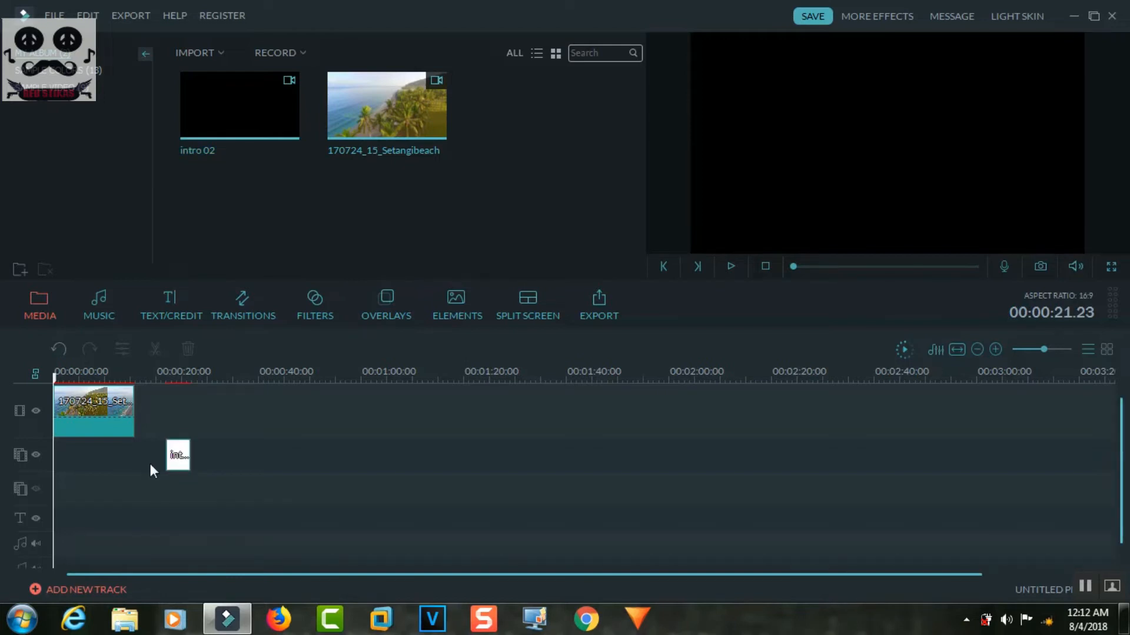
pyautogui.click(177, 454)
pyautogui.moveTo(179, 458); pyautogui.dragTo(66, 457)
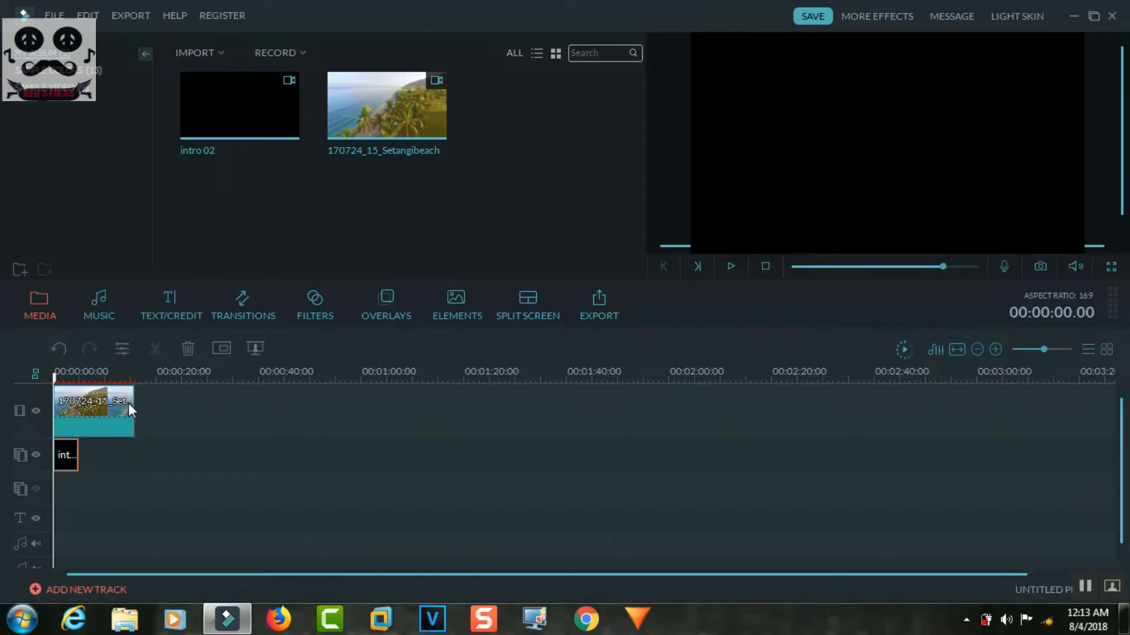
# Trim the end of the beach clip to a duration of 00:00:04:24 so it matches the intro 02 clip
pyautogui.click(69, 389)
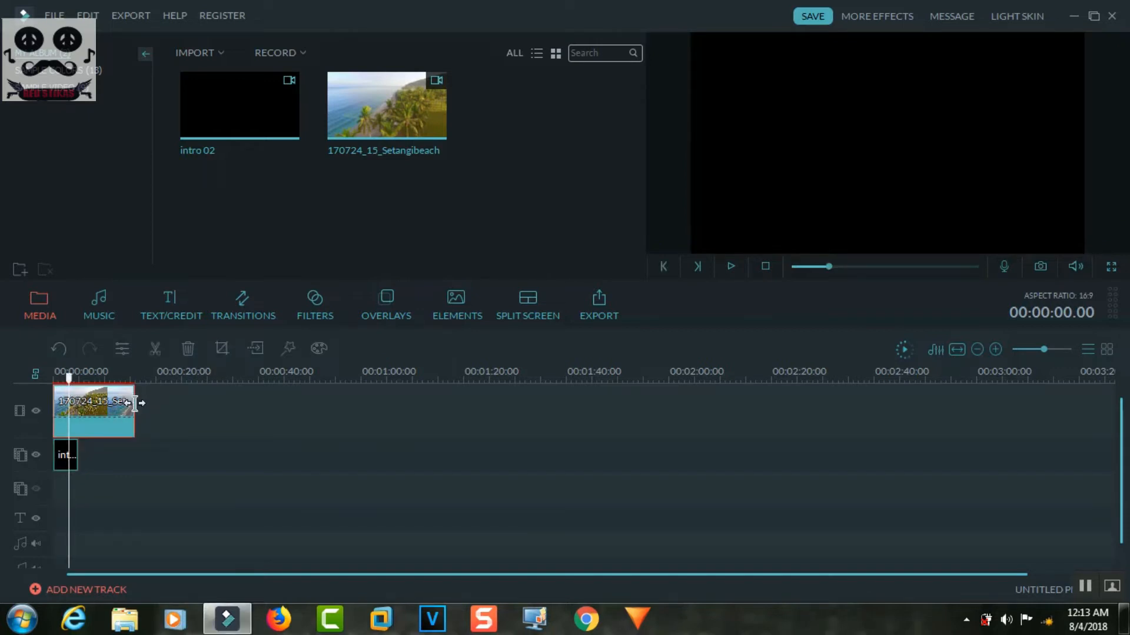
pyautogui.moveTo(135, 403); pyautogui.dragTo(79, 402)
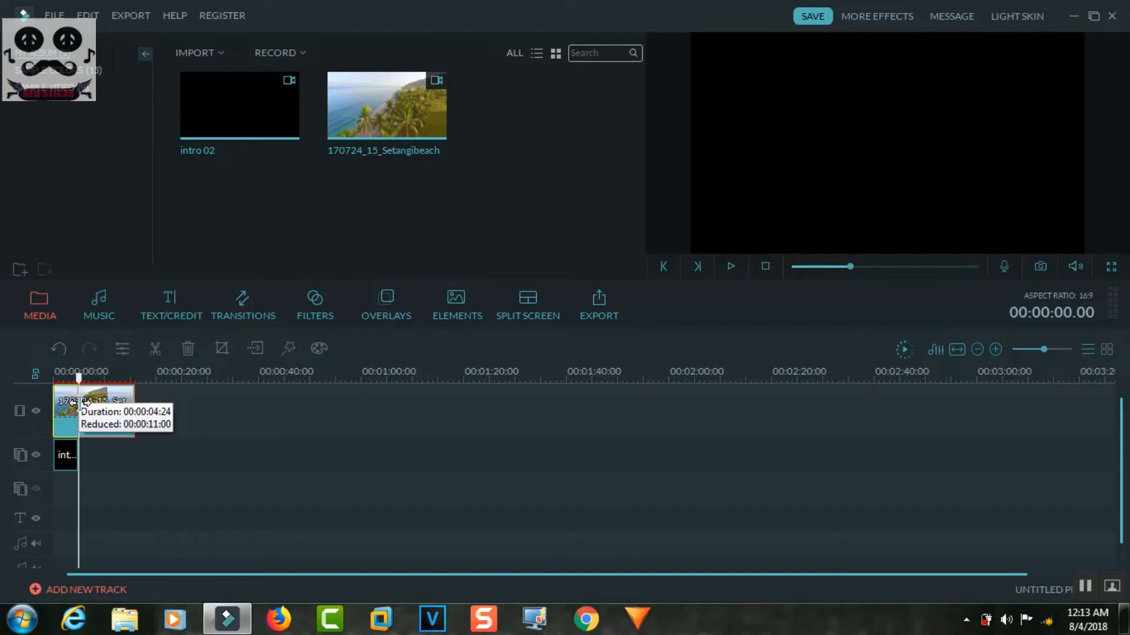
pyautogui.moveTo(79, 402); pyautogui.dragTo(79, 404)
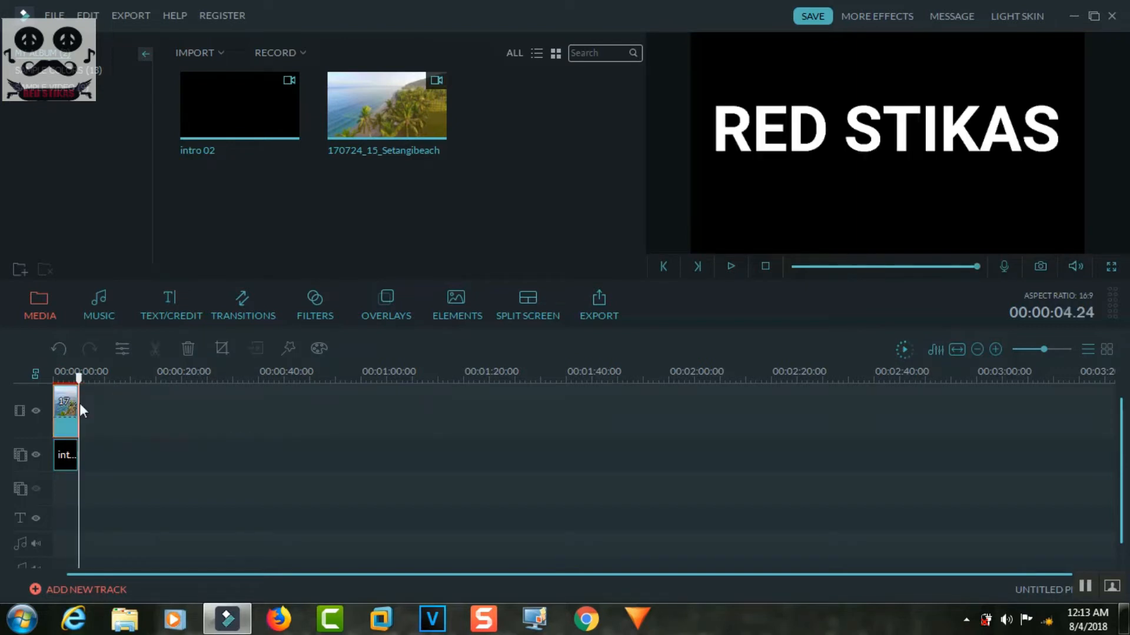
pyautogui.click(100, 443)
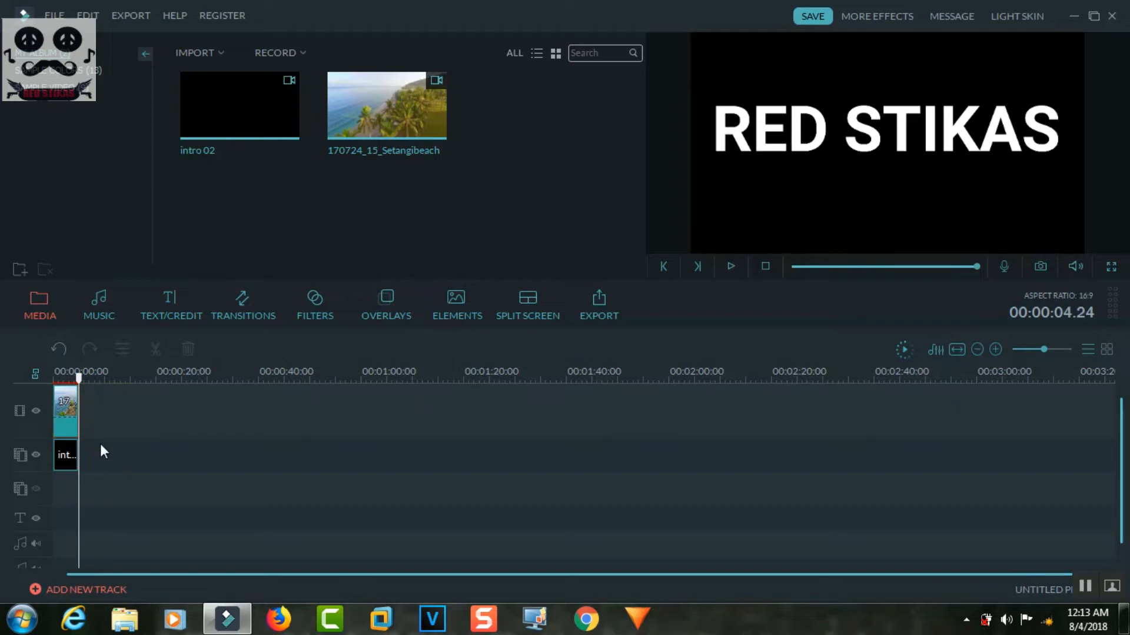
# Make parts of the intro 02 clip transparent with Chroma Key, picking the white of the title letters as the key colour
pyautogui.click(67, 452)
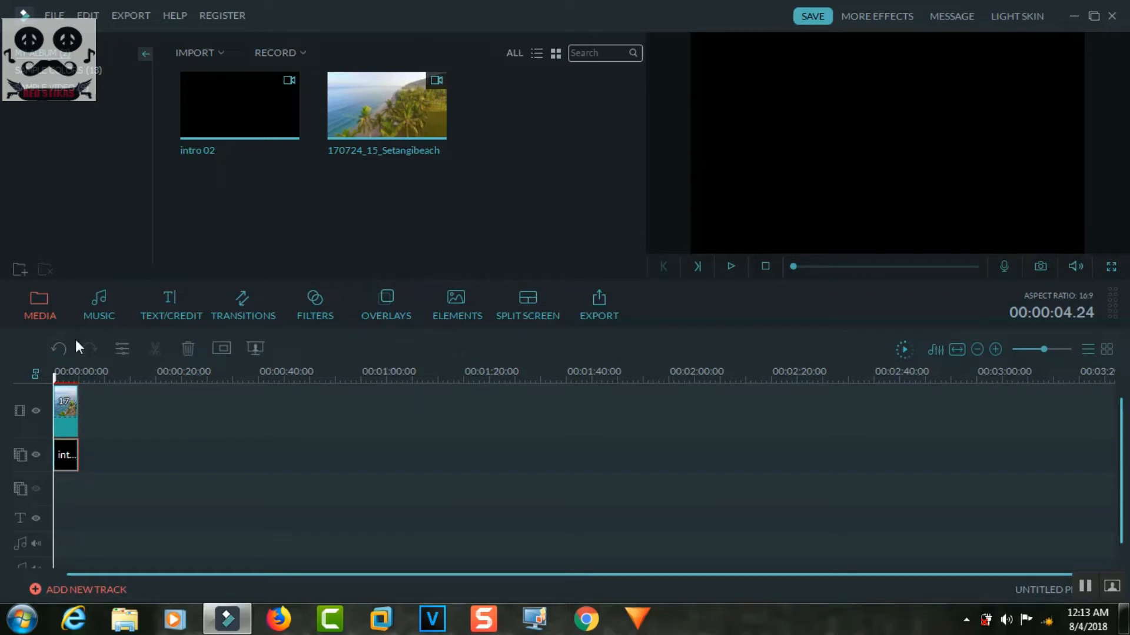
pyautogui.click(256, 349)
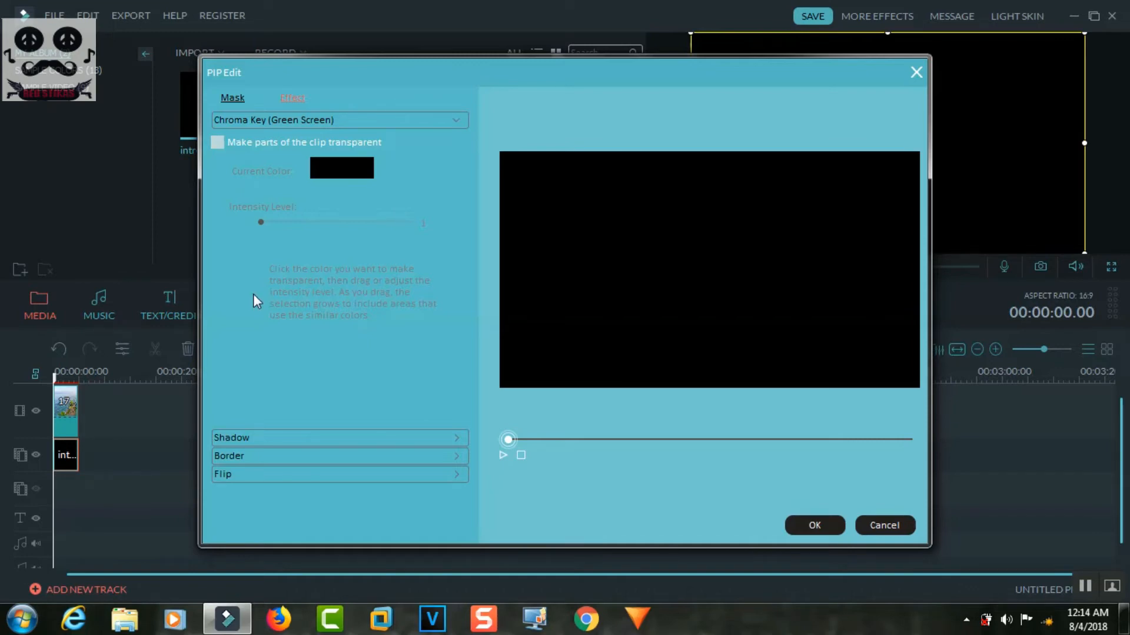
pyautogui.click(217, 143)
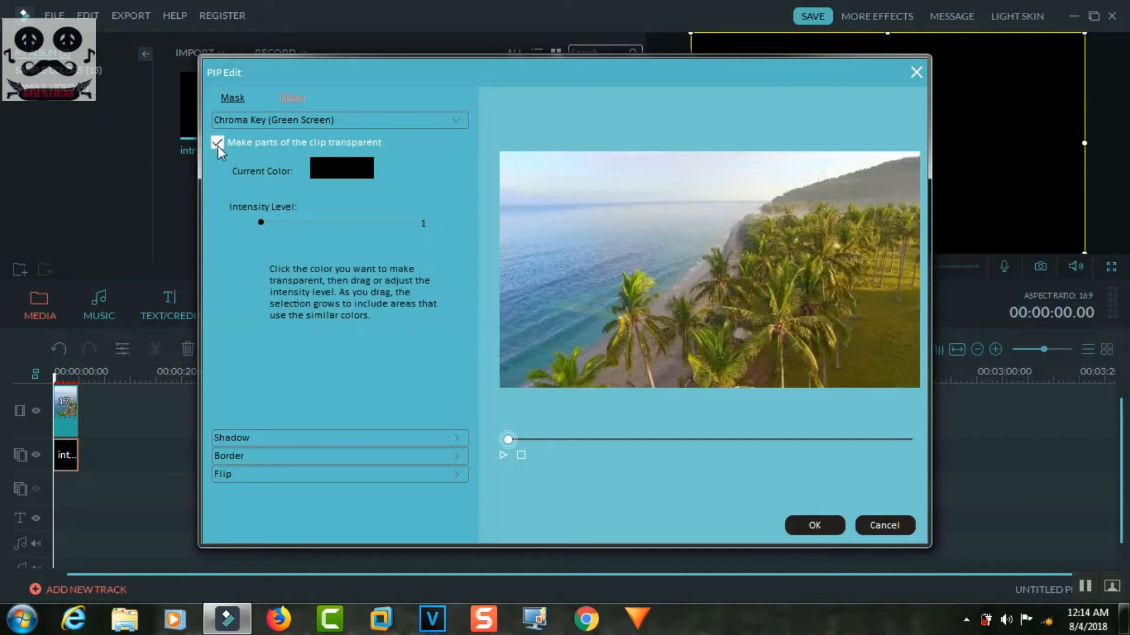
pyautogui.click(502, 456)
pyautogui.click(535, 235)
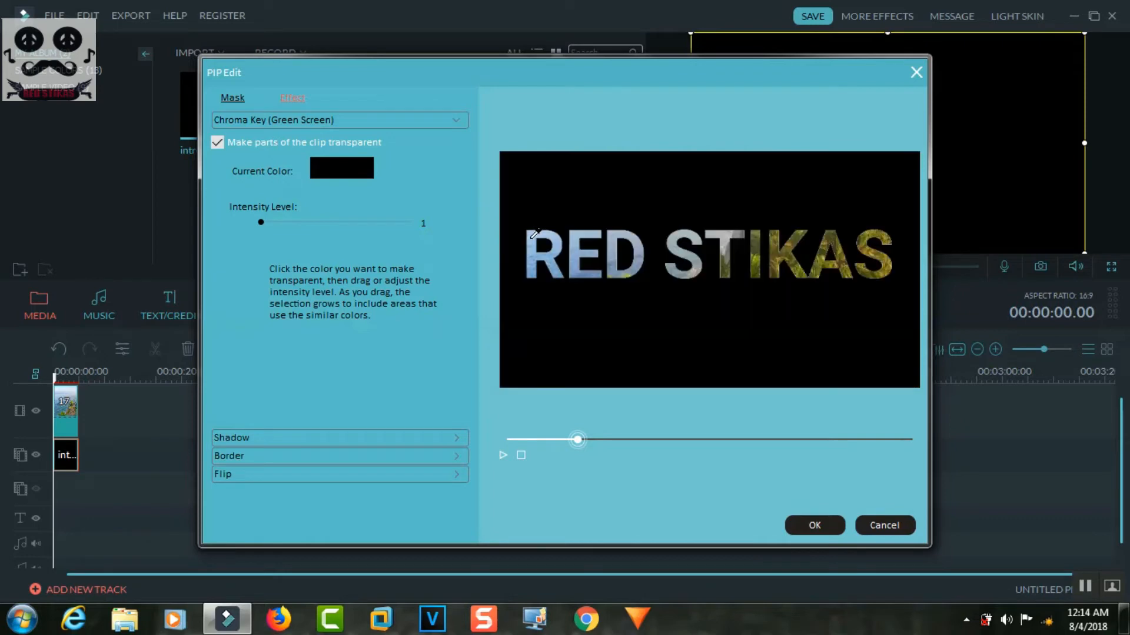
pyautogui.click(534, 234)
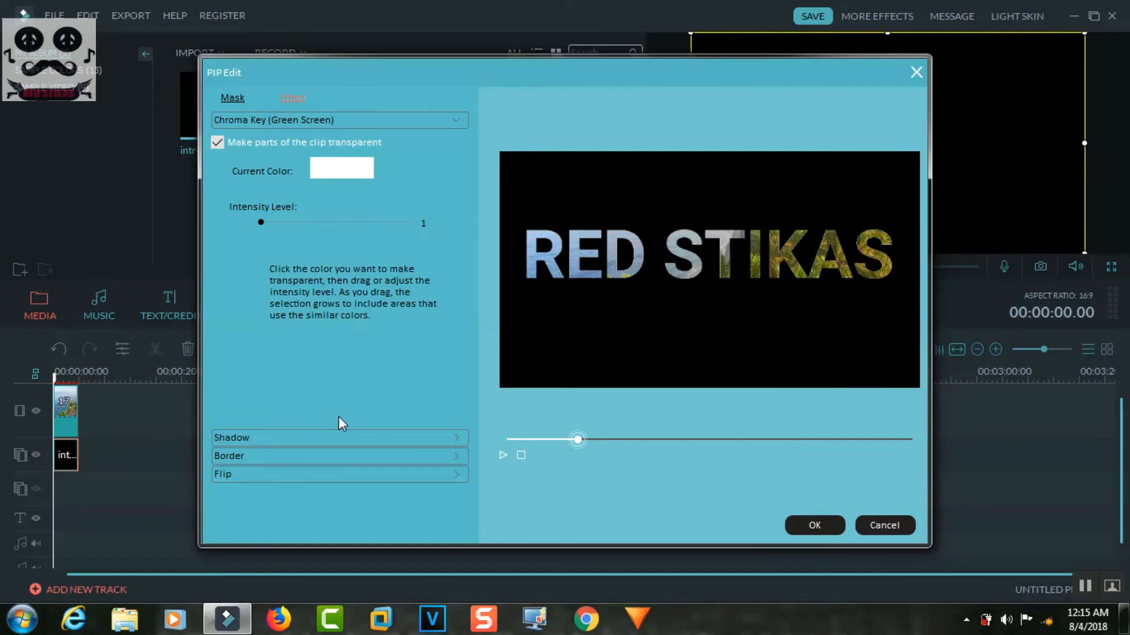
# Try applying a shadow to the intro 02 clip
pyautogui.click(301, 441)
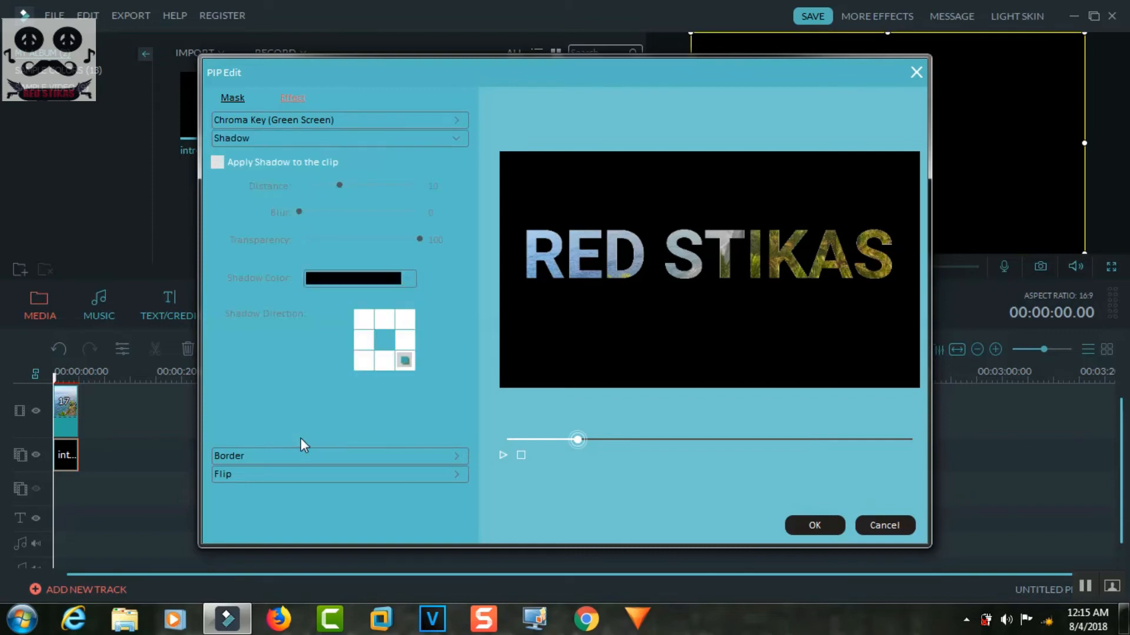
pyautogui.click(218, 162)
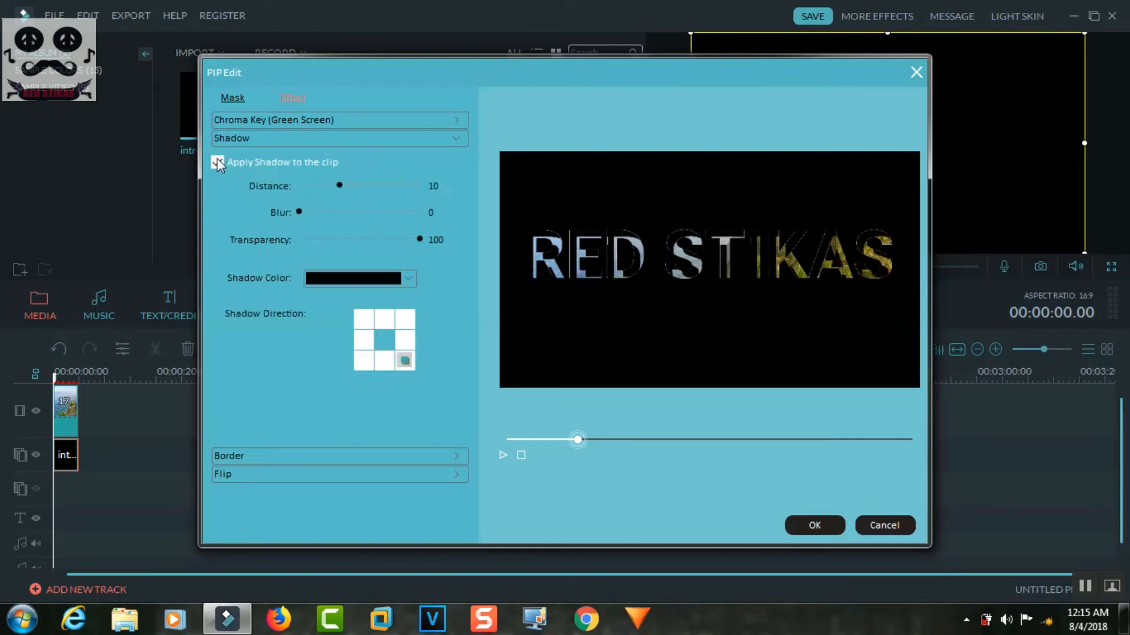
pyautogui.click(218, 161)
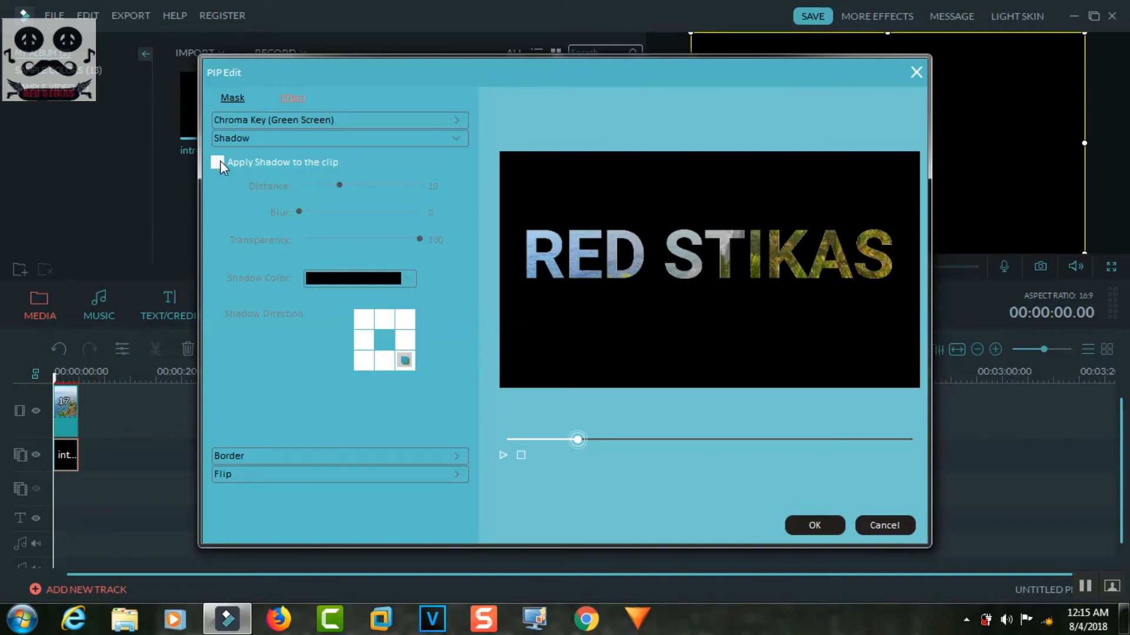
# Apply a white border with a distance of 1 to the intro 02 clip and accept the PIP edits
pyautogui.click(260, 458)
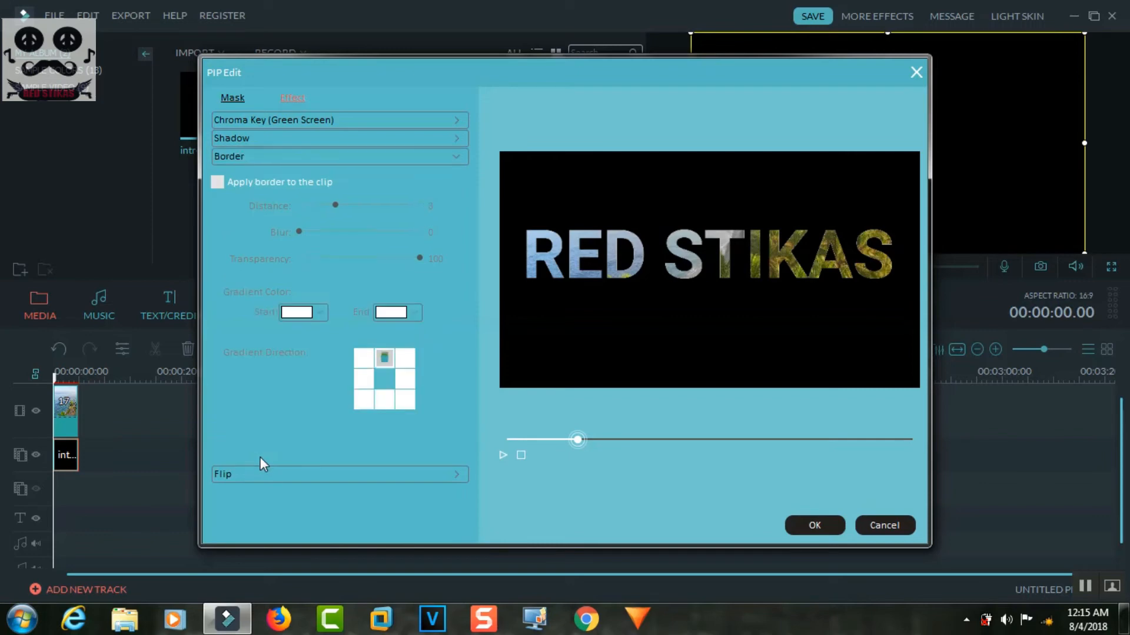
pyautogui.click(218, 182)
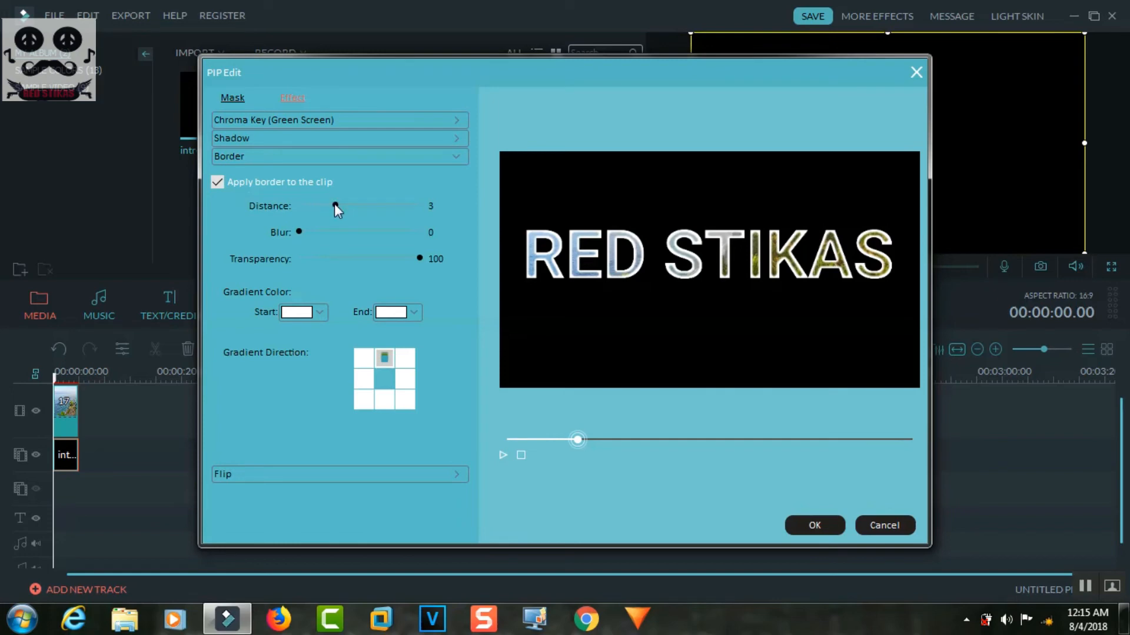
pyautogui.moveTo(322, 204); pyautogui.dragTo(301, 206)
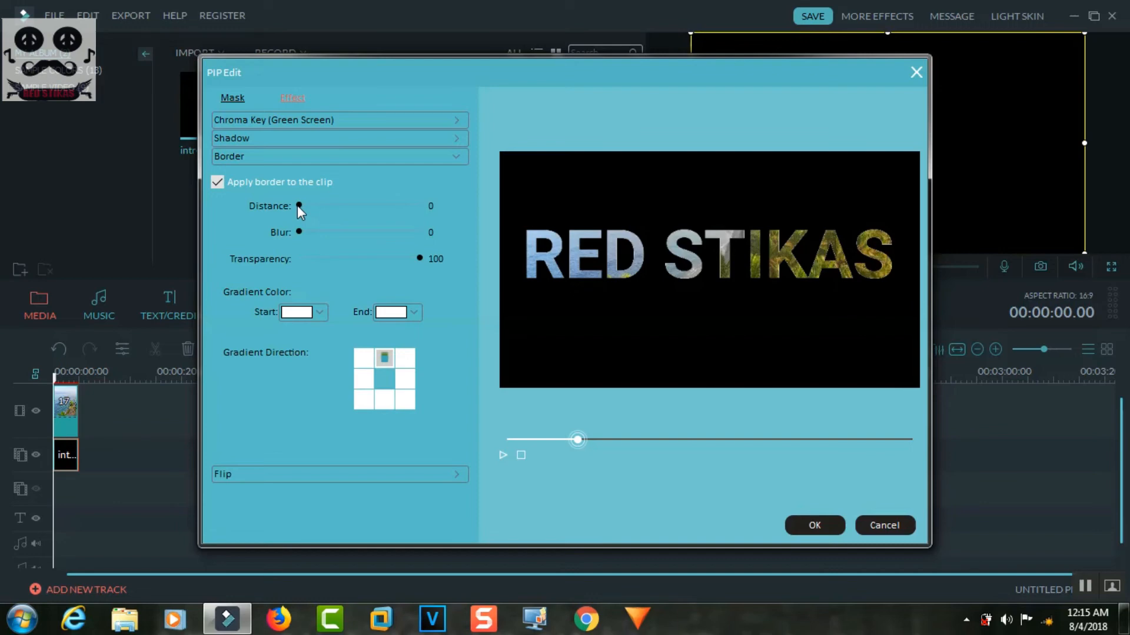
pyautogui.click(257, 471)
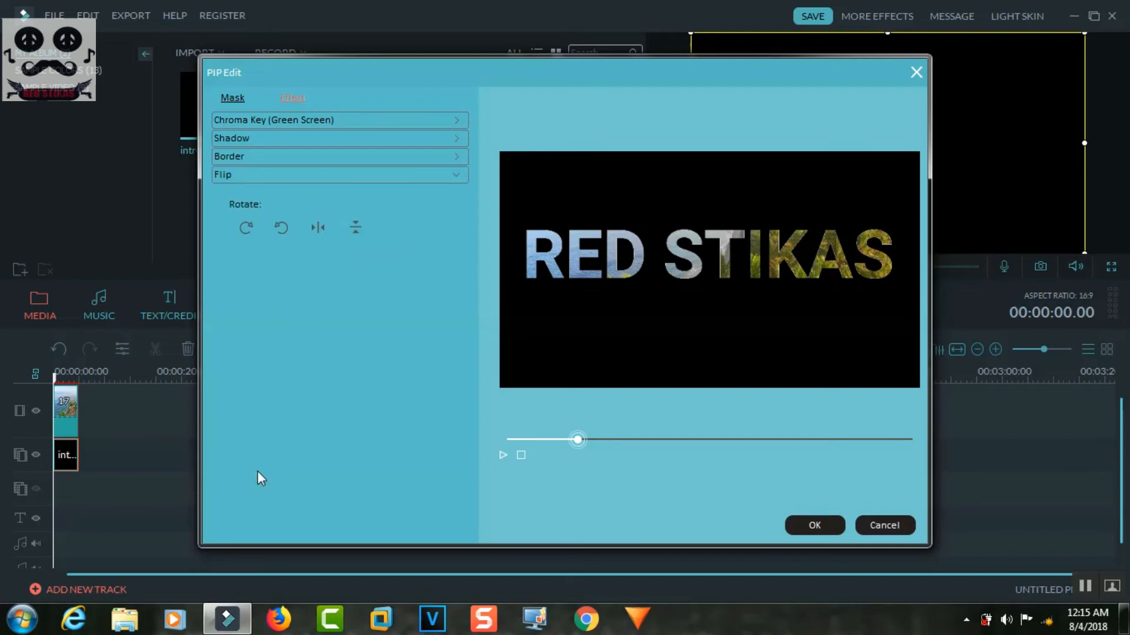
pyautogui.click(257, 159)
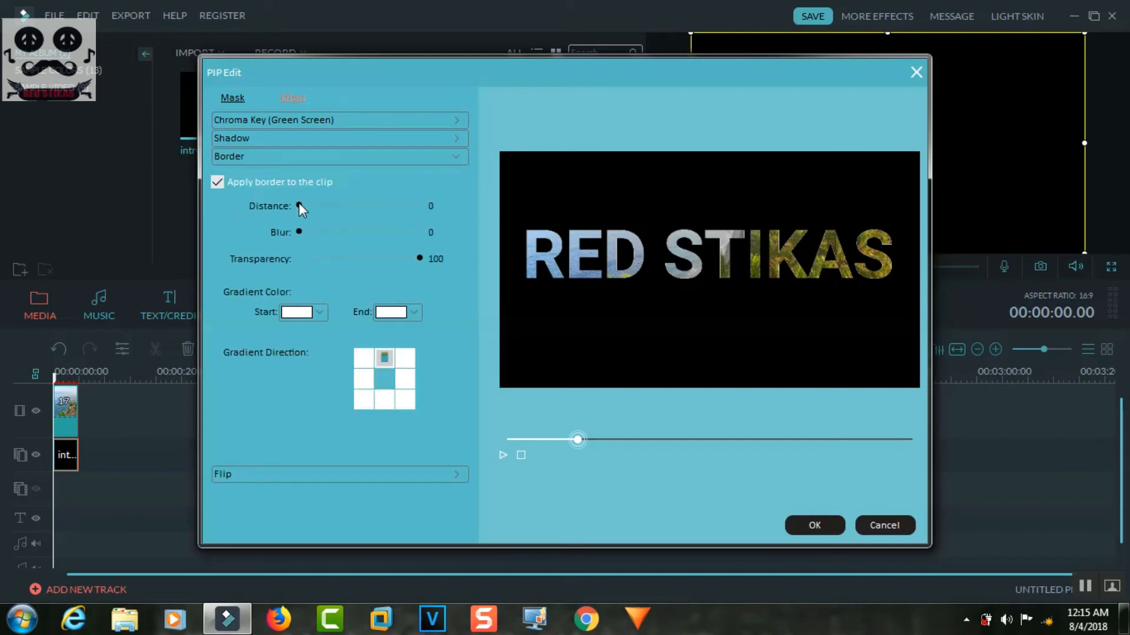
pyautogui.moveTo(299, 205); pyautogui.dragTo(312, 206)
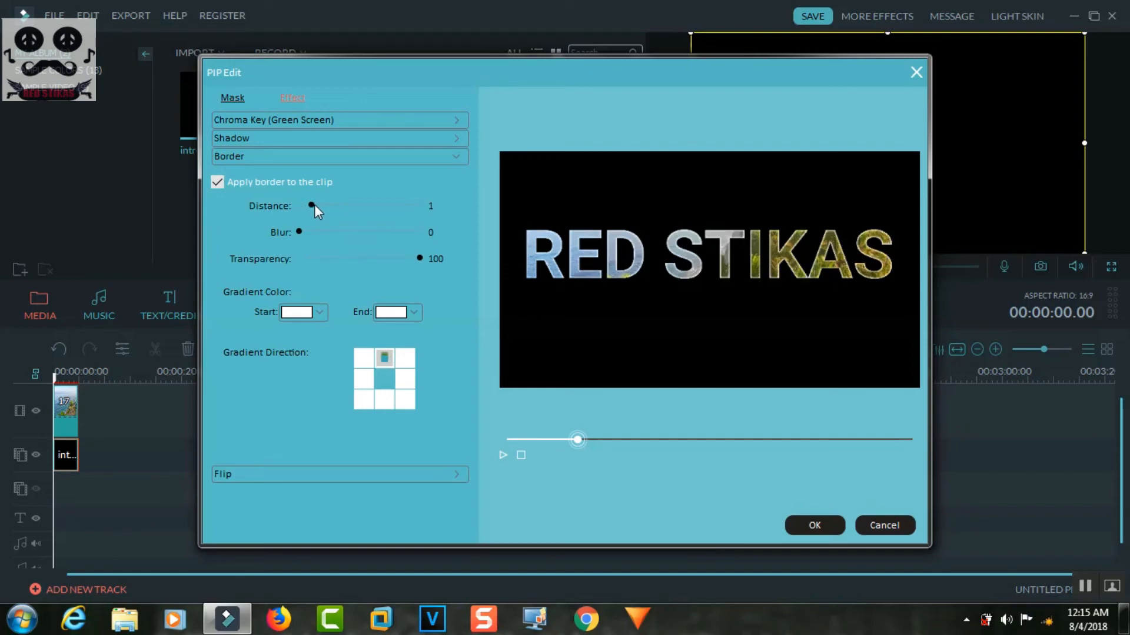
pyautogui.moveTo(315, 205); pyautogui.dragTo(319, 205)
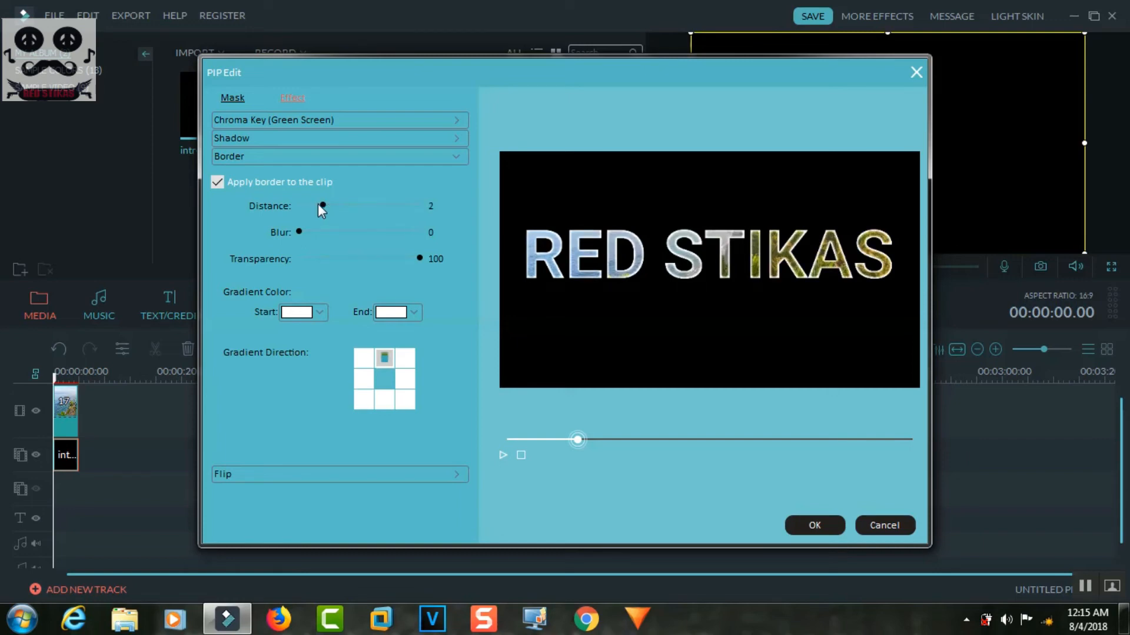
pyautogui.moveTo(318, 205); pyautogui.dragTo(316, 204)
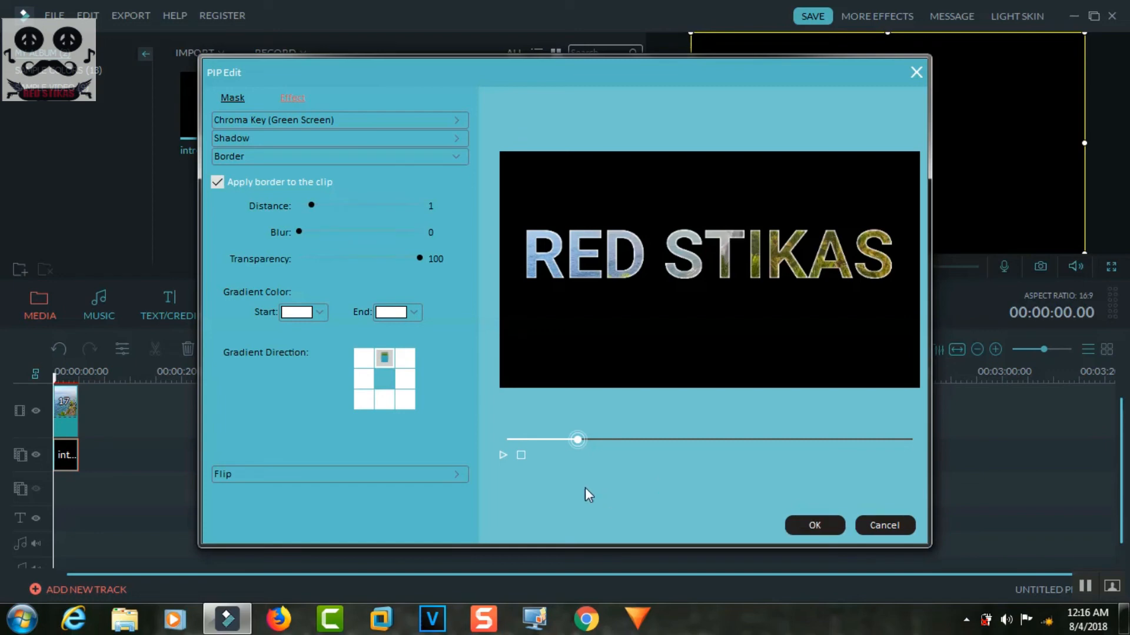
pyautogui.click(503, 456)
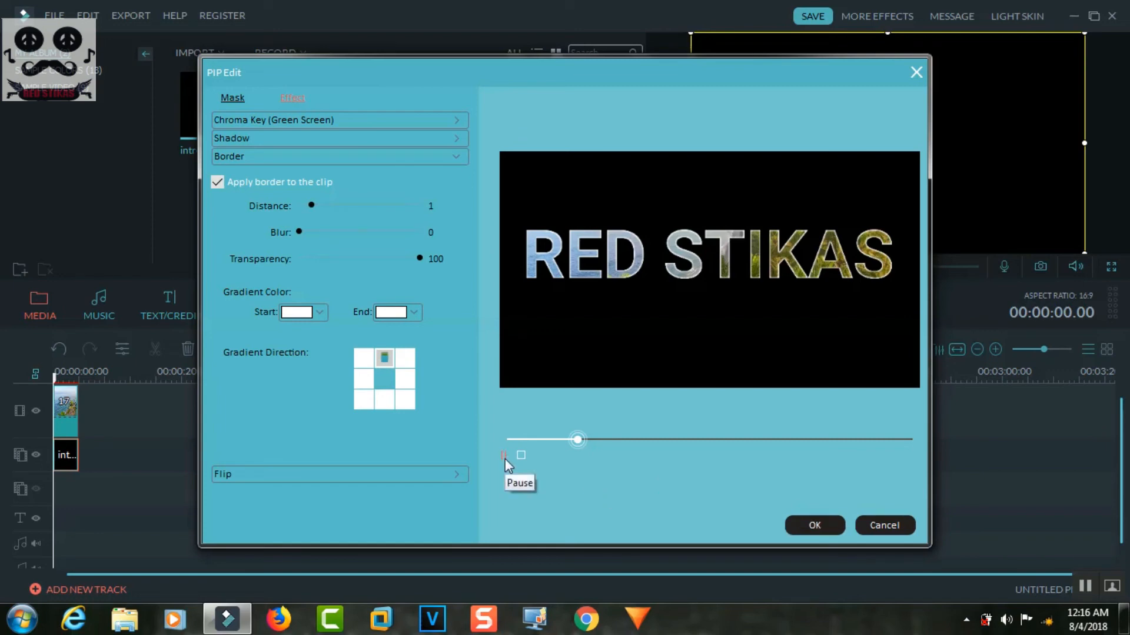
pyautogui.click(503, 456)
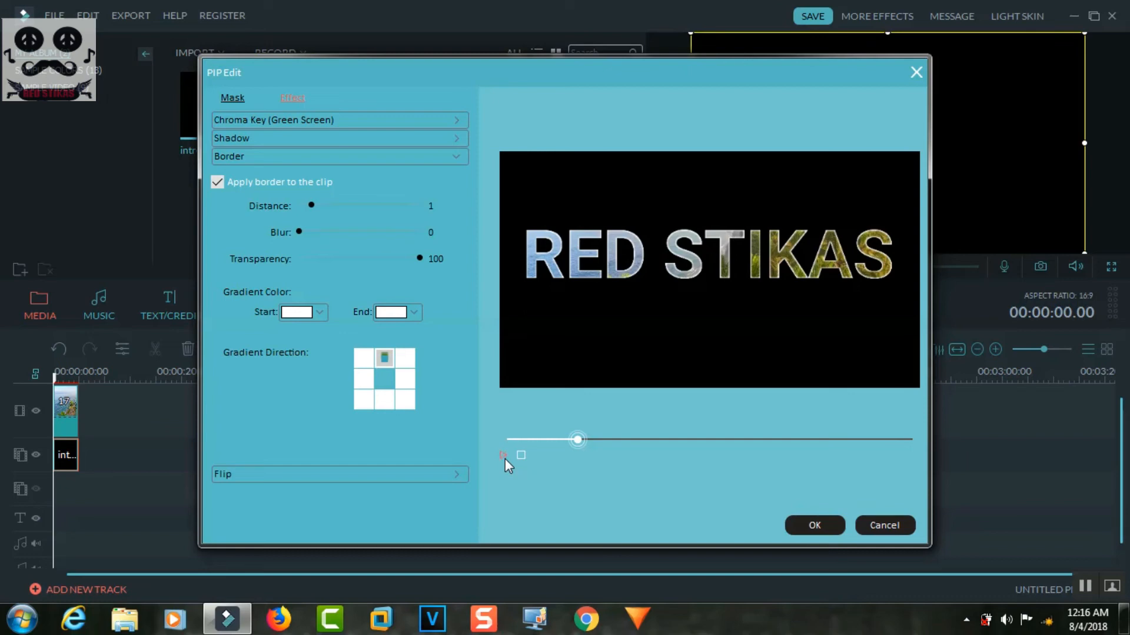
pyautogui.click(820, 525)
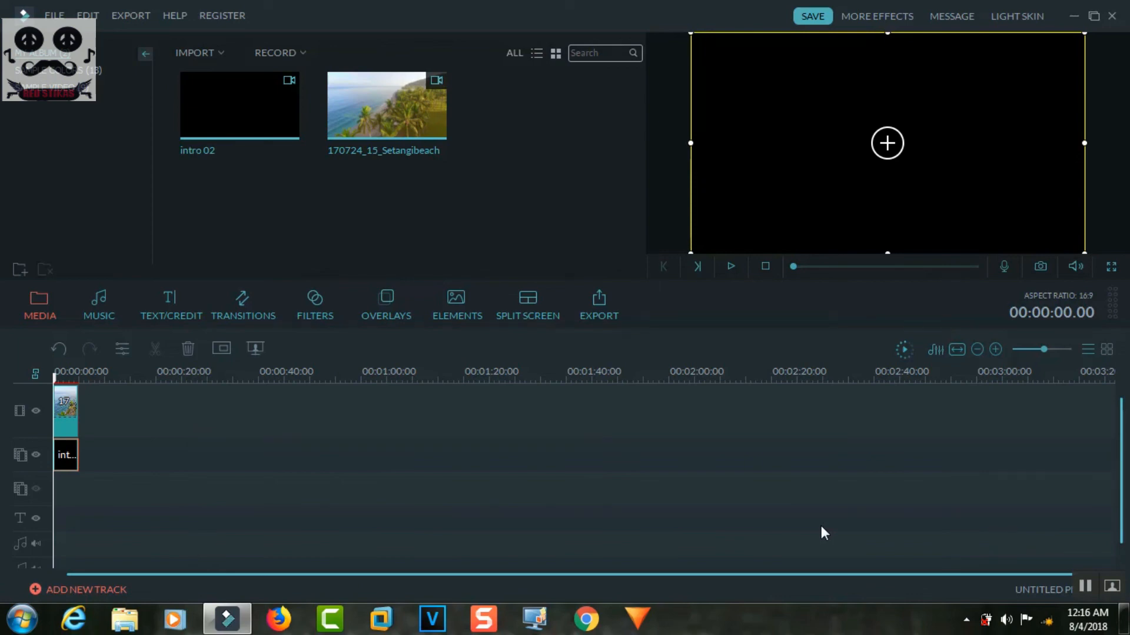
# Play back the timeline to preview the beach footage showing through the RED STIKAS title
pyautogui.click(822, 533)
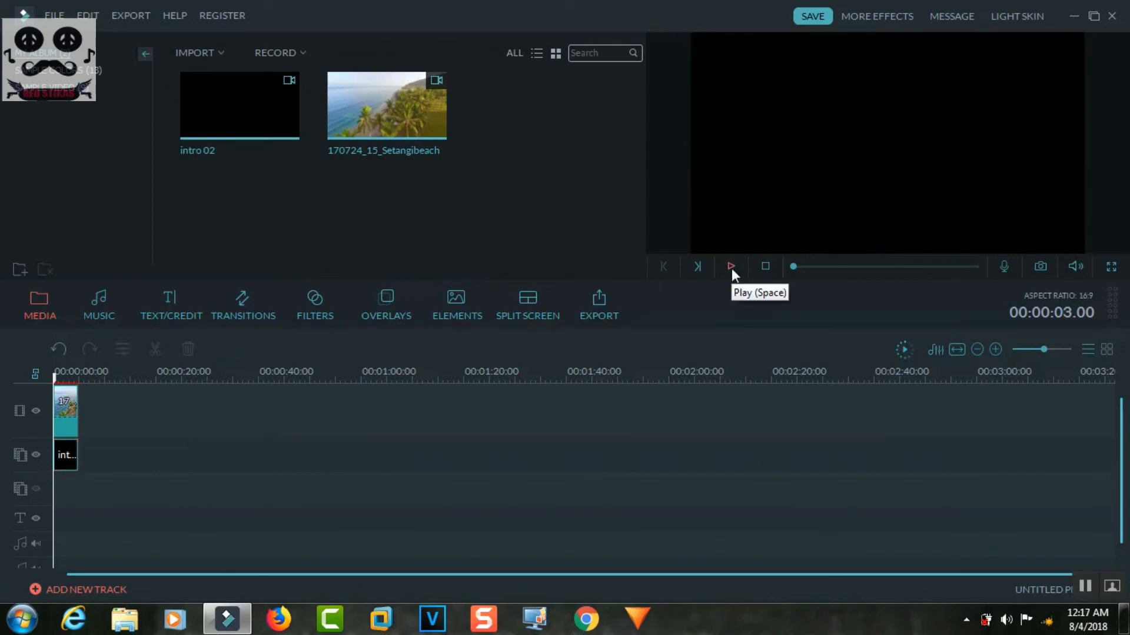
pyautogui.click(732, 268)
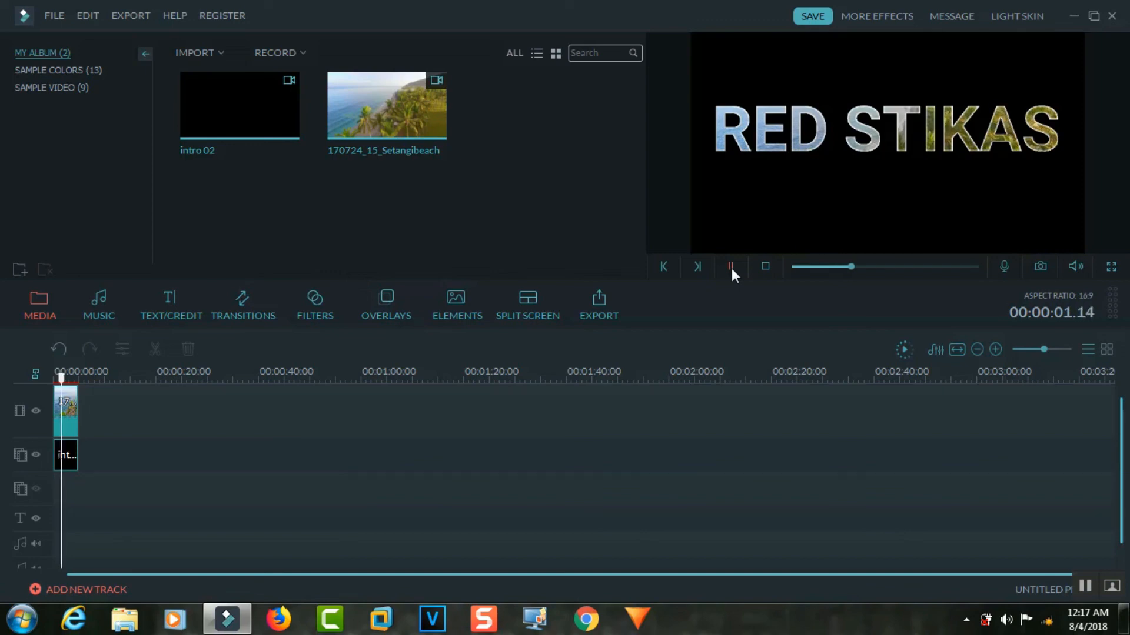
pyautogui.click(731, 267)
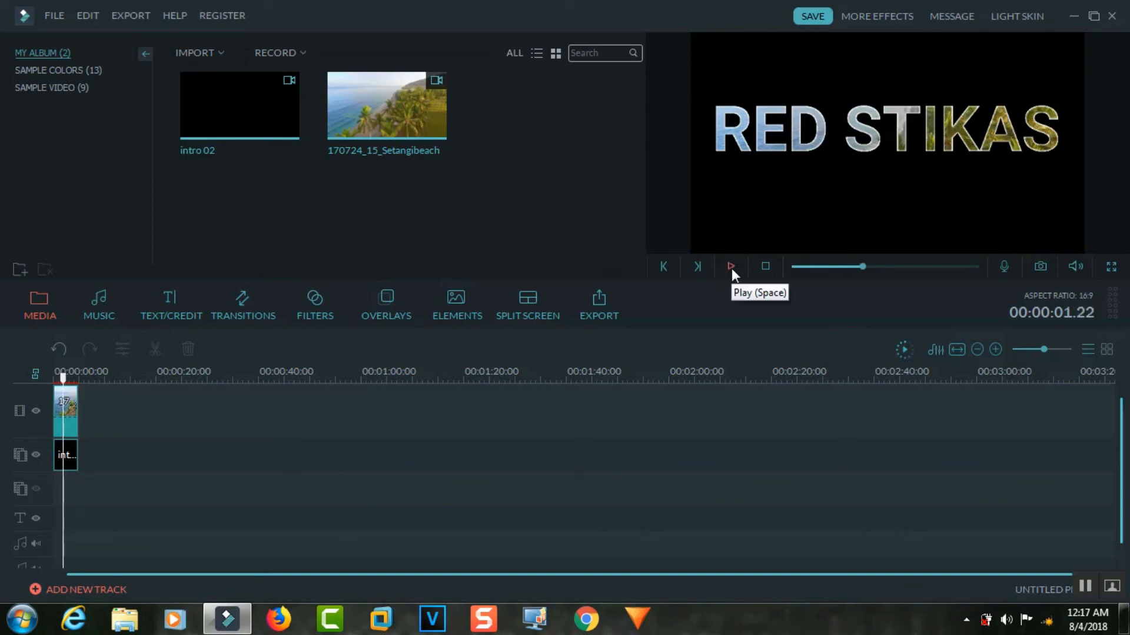
pyautogui.click(731, 266)
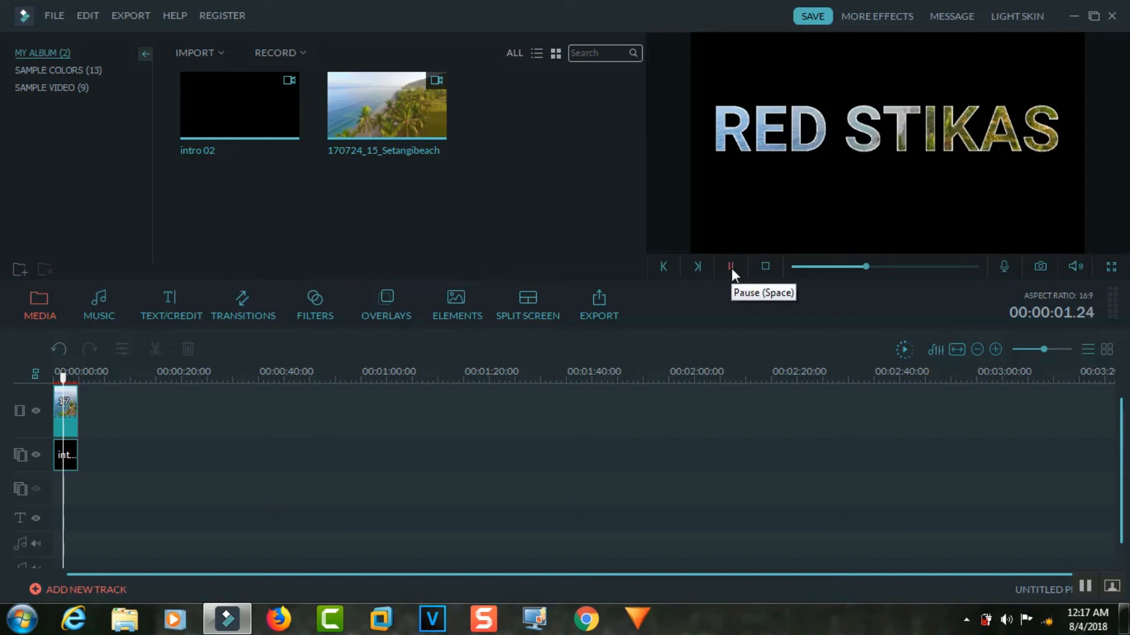